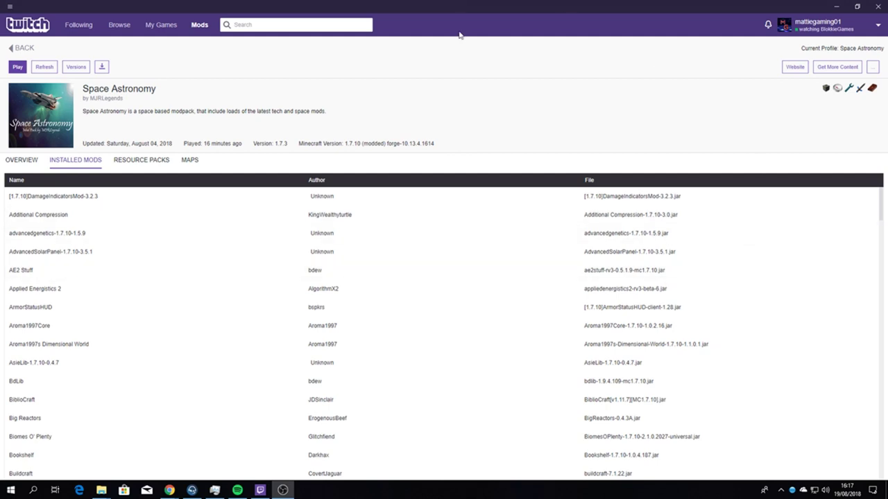
Return the Twitch desktop app to its home page, then switch to Chrome and open a new tab
{"action": "left_click", "coordinate": [28, 25]}
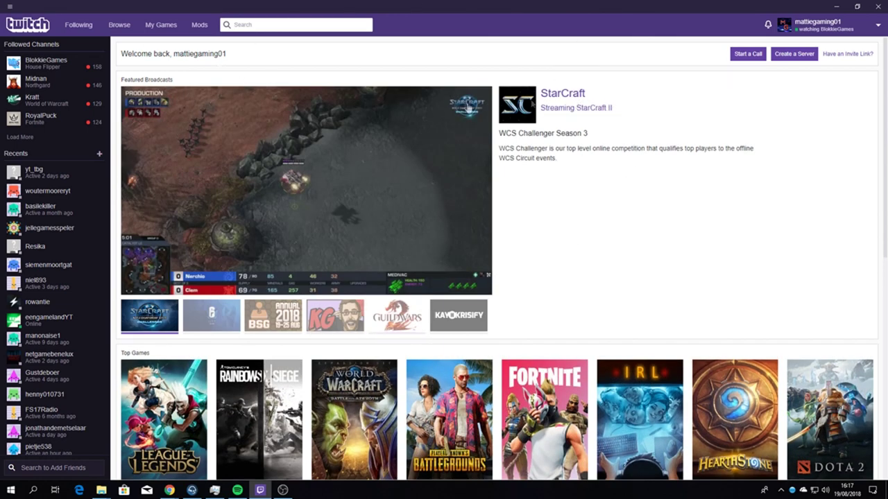
{"action": "left_click", "coordinate": [836, 6]}
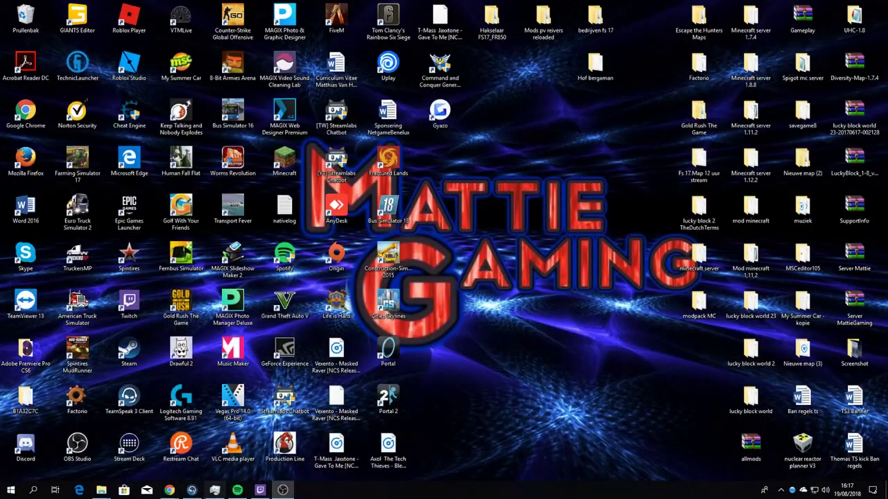
{"action": "mouse_move", "coordinate": [170, 490]}
{"action": "left_click", "coordinate": [264, 452]}
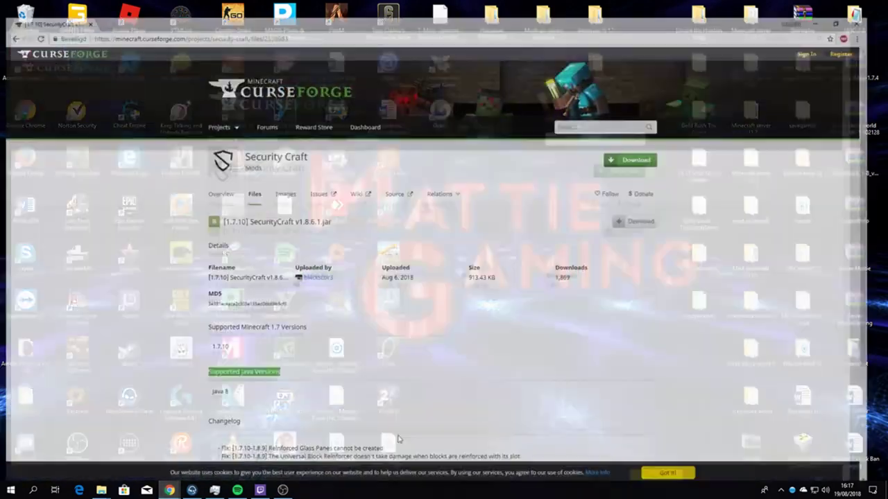
{"action": "left_click", "coordinate": [104, 7]}
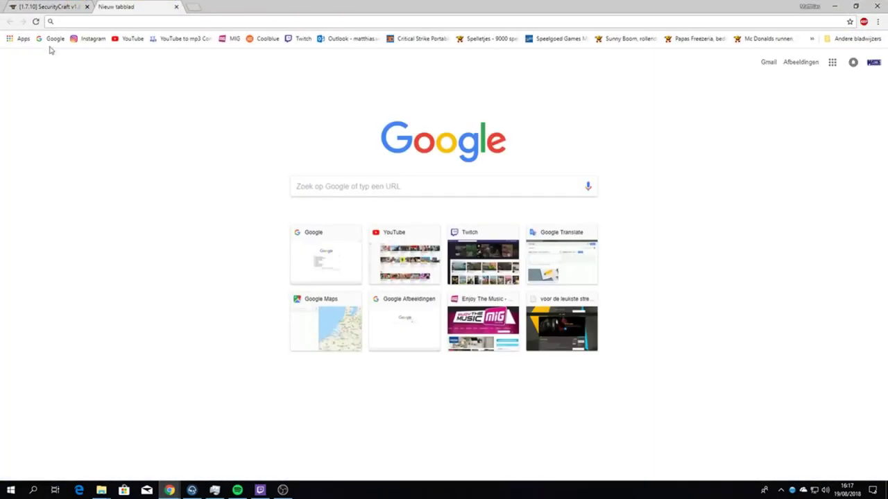
Search Google for "curse" and look through the home page of the Curse website
{"action": "left_click", "coordinate": [343, 192]}
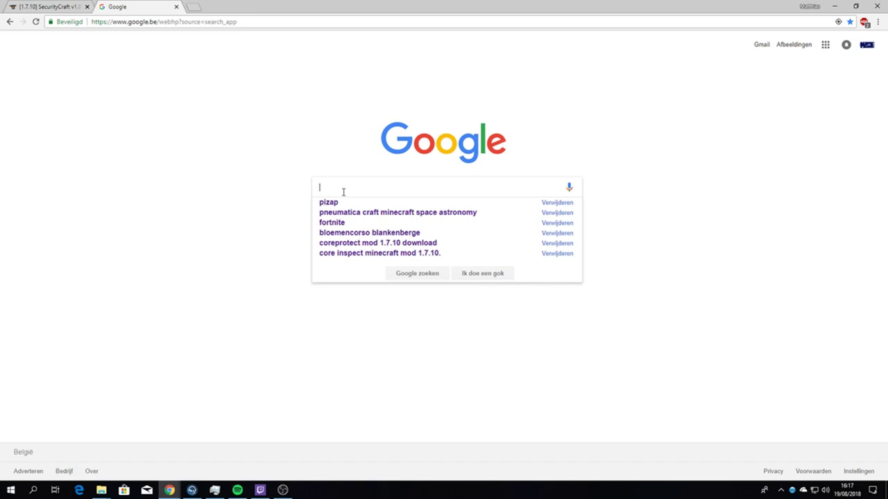
{"action": "type", "text": "curse"}
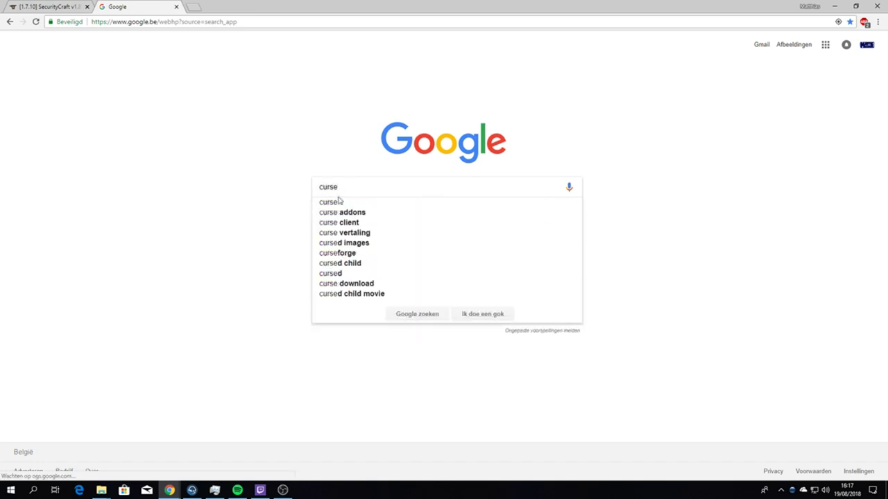
{"action": "left_click", "coordinate": [335, 201]}
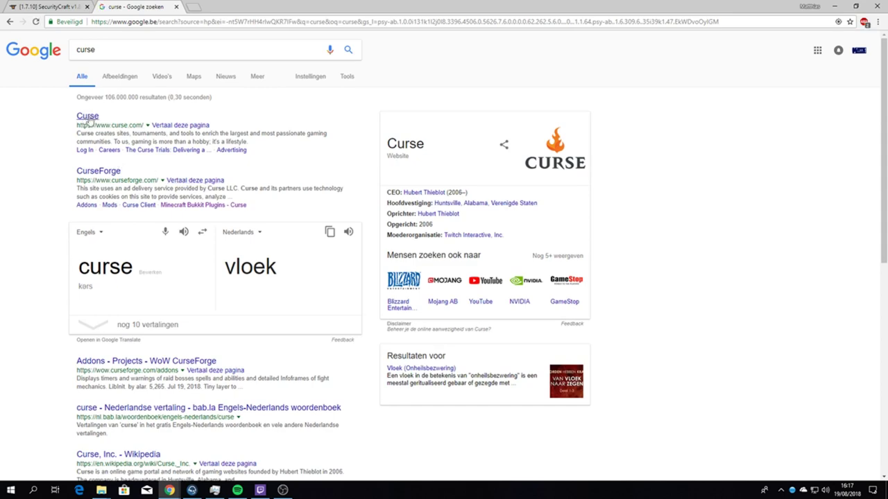
{"action": "left_click", "coordinate": [84, 119]}
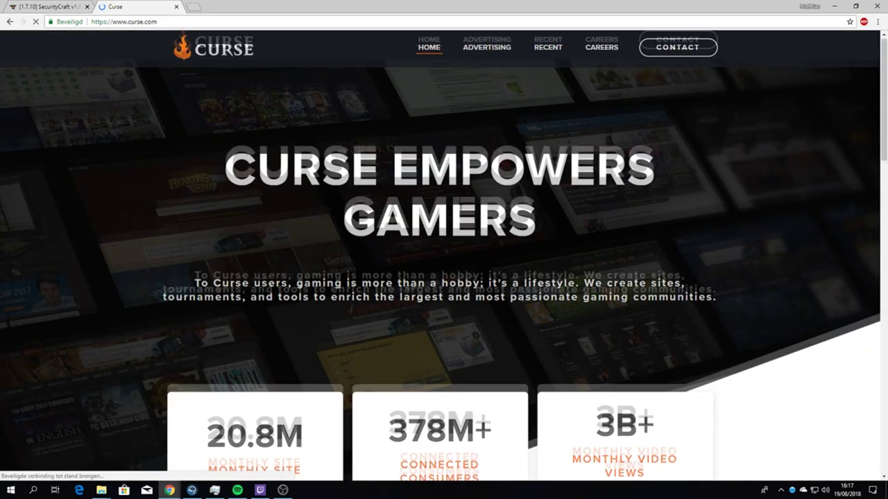
{"action": "scroll", "coordinate": [454, 198], "scroll_direction": "down", "scroll_amount": 12}
{"action": "scroll", "coordinate": [454, 198], "scroll_direction": "up", "scroll_amount": 8}
{"action": "scroll", "coordinate": [455, 197], "scroll_direction": "up", "scroll_amount": 5}
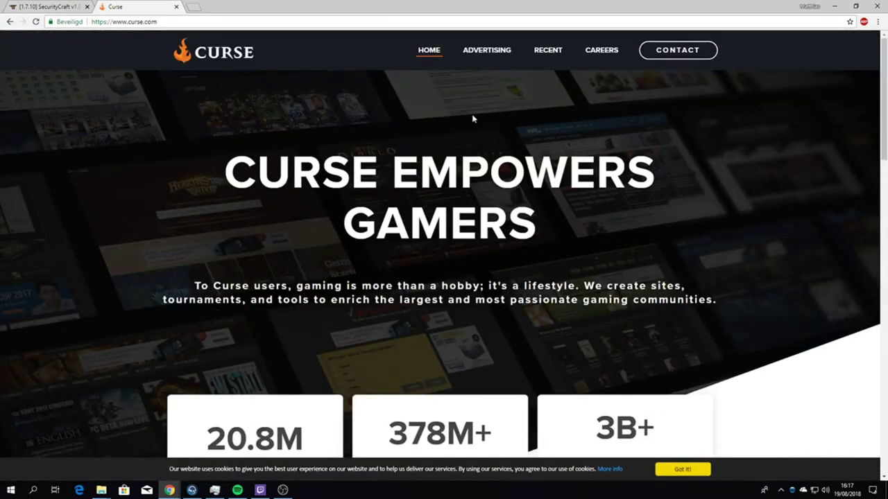
{"action": "scroll", "coordinate": [472, 119], "scroll_direction": "down", "scroll_amount": 15}
{"action": "scroll", "coordinate": [470, 125], "scroll_direction": "up", "scroll_amount": 8}
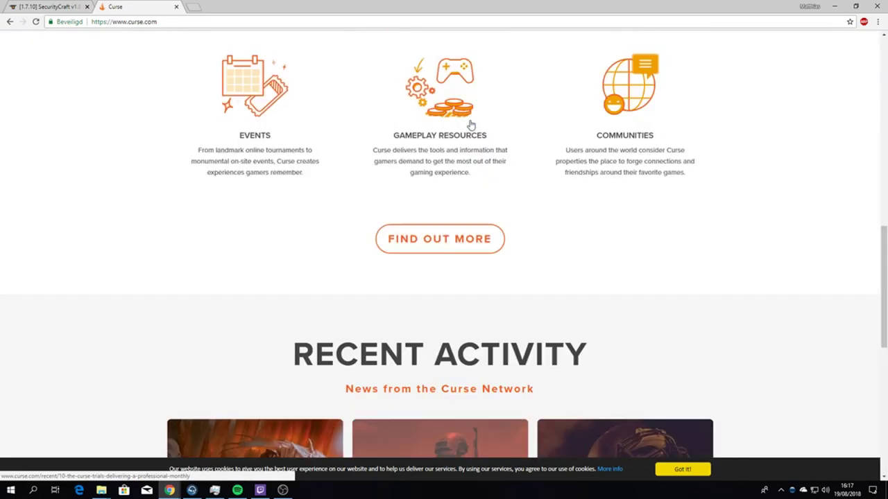
{"action": "scroll", "coordinate": [470, 125], "scroll_direction": "up", "scroll_amount": 8}
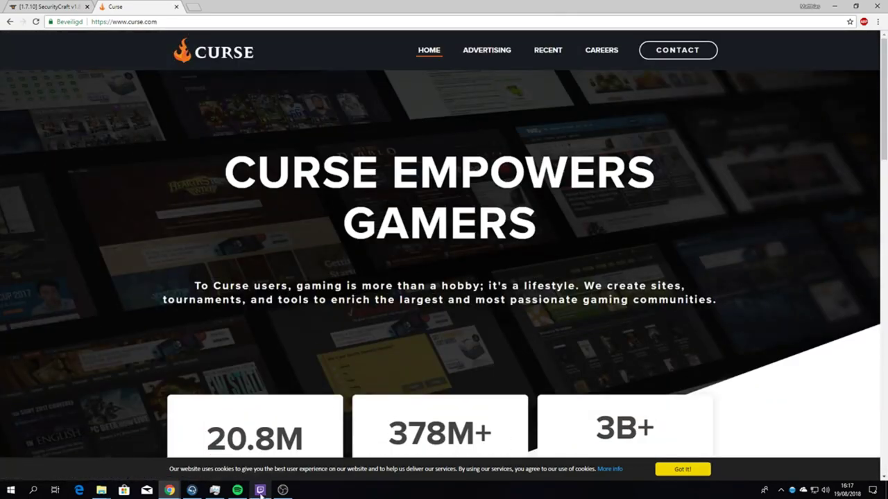
Go back to the Google results, search for "twitch" and open the Twitch website
{"action": "left_click", "coordinate": [260, 491]}
{"action": "left_click", "coordinate": [261, 491]}
{"action": "left_click", "coordinate": [10, 21]}
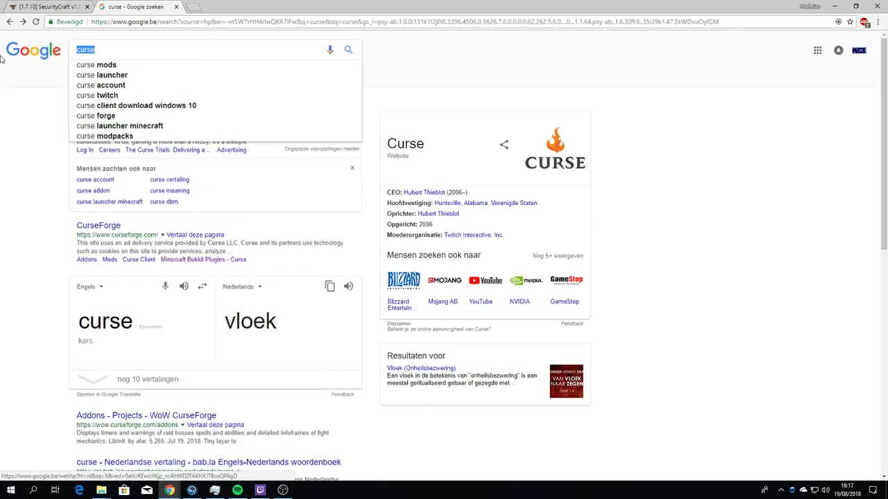
{"action": "type", "text": "twitch"}
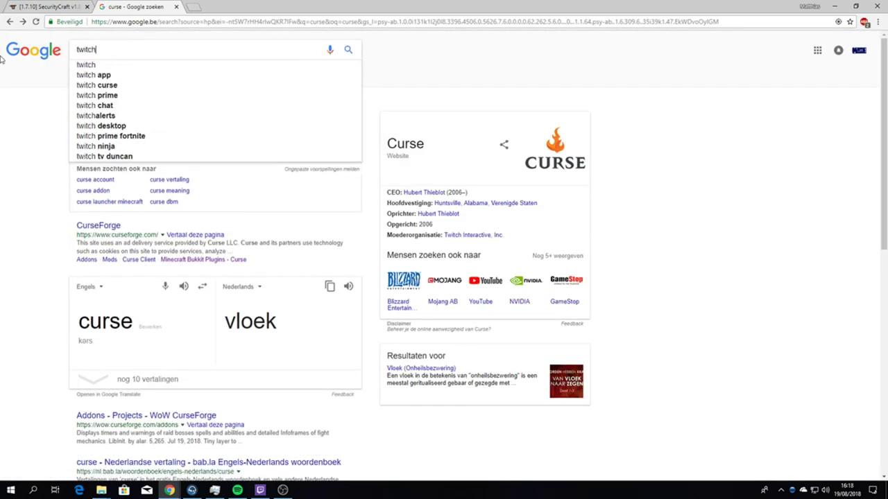
{"action": "key", "text": "Return"}
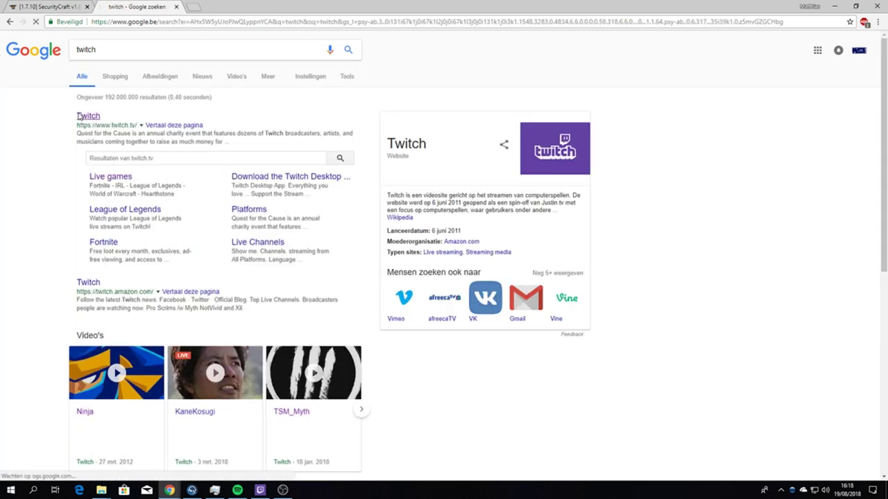
{"action": "left_click", "coordinate": [79, 116]}
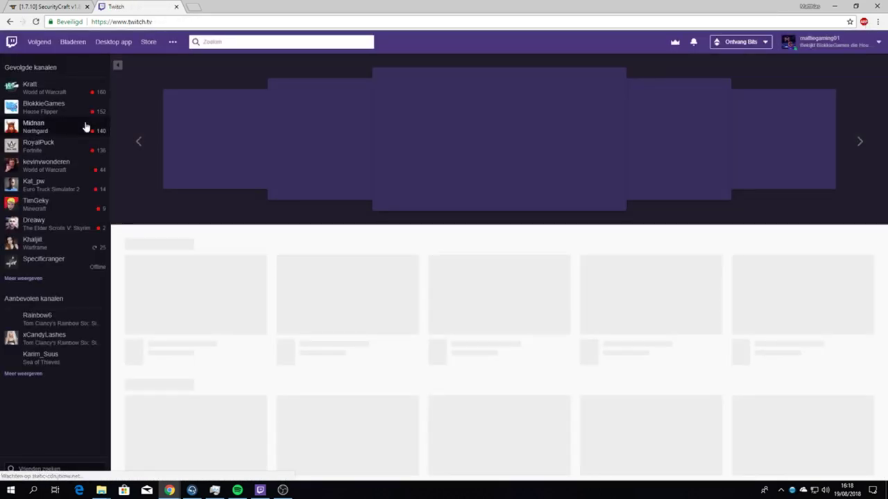
Search Google for "twitch app" from the earlier results and look over the Twitch Desktop App download page
{"action": "key", "text": "alt+Left"}
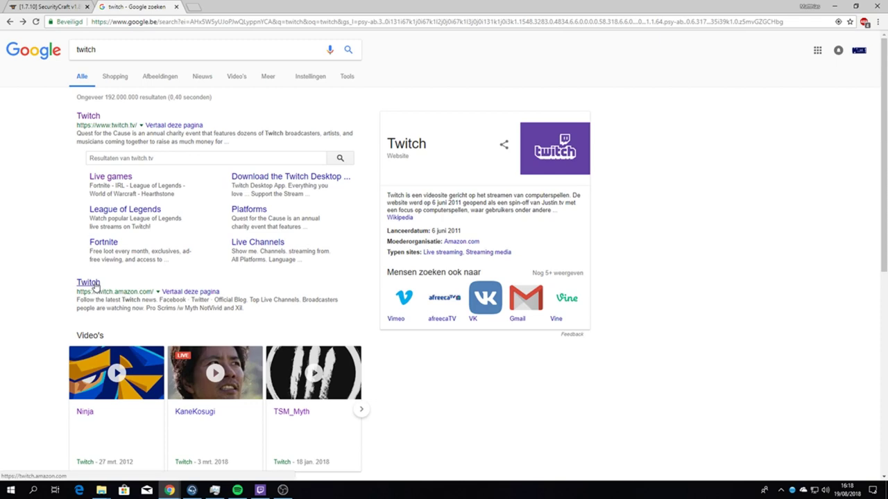
{"action": "scroll", "coordinate": [104, 274], "scroll_direction": "down", "scroll_amount": 4}
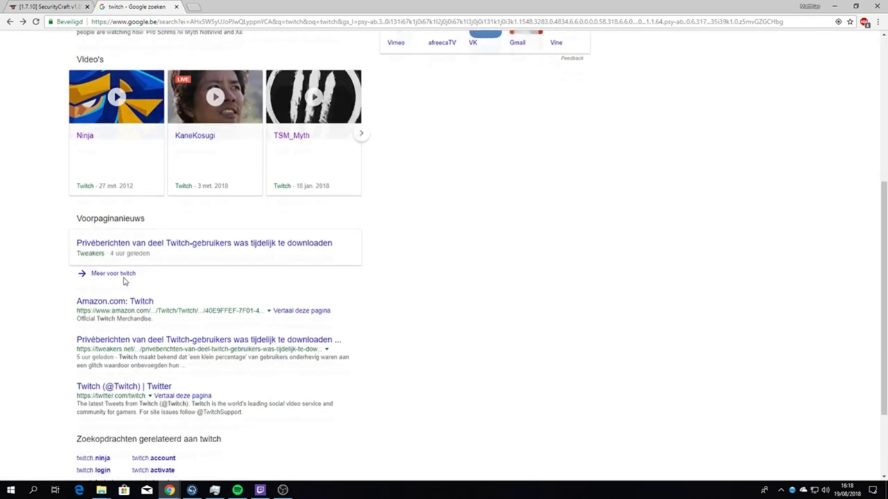
{"action": "scroll", "coordinate": [125, 281], "scroll_direction": "down", "scroll_amount": 2}
{"action": "scroll", "coordinate": [123, 281], "scroll_direction": "up", "scroll_amount": 6}
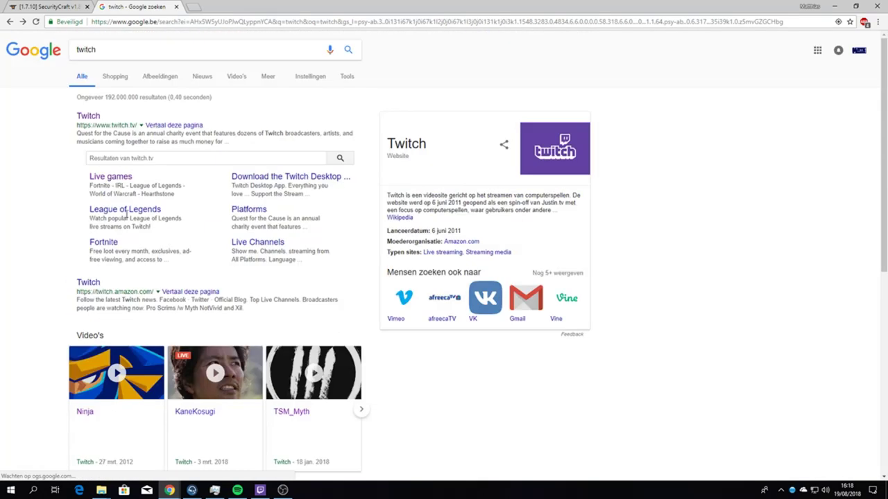
{"action": "left_click", "coordinate": [118, 50]}
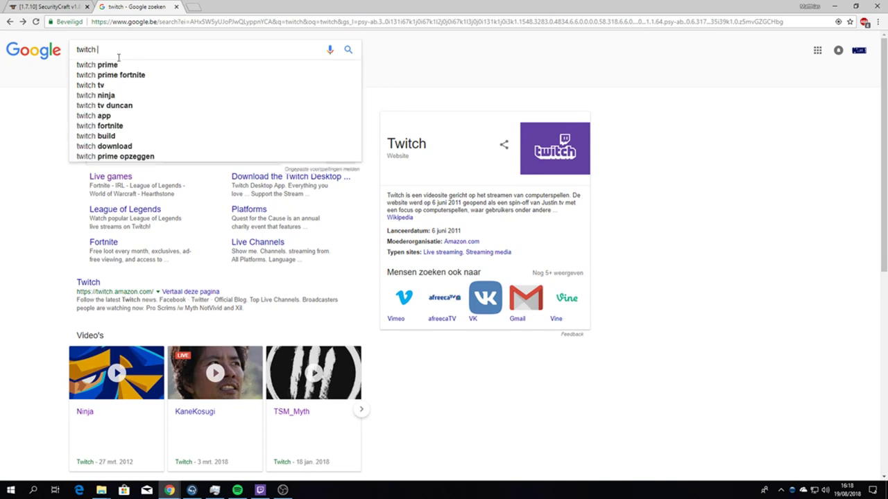
{"action": "type", "text": "app"}
{"action": "key", "text": "Return"}
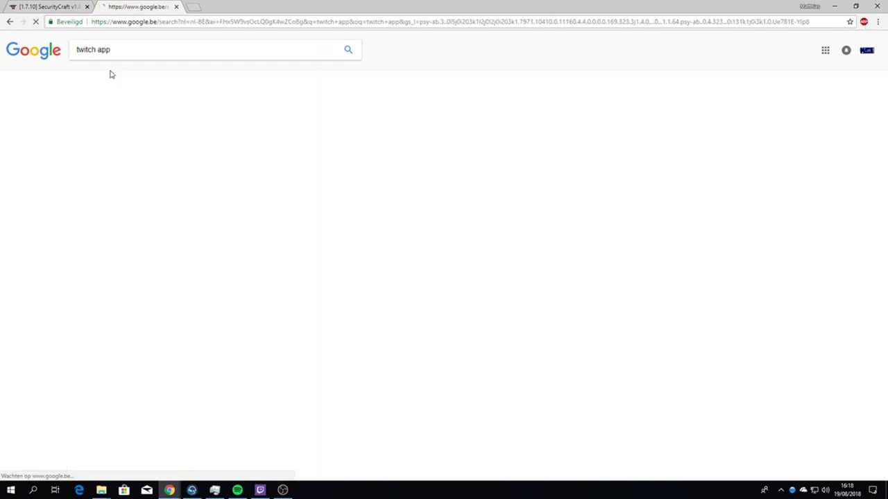
{"action": "left_click", "coordinate": [103, 118]}
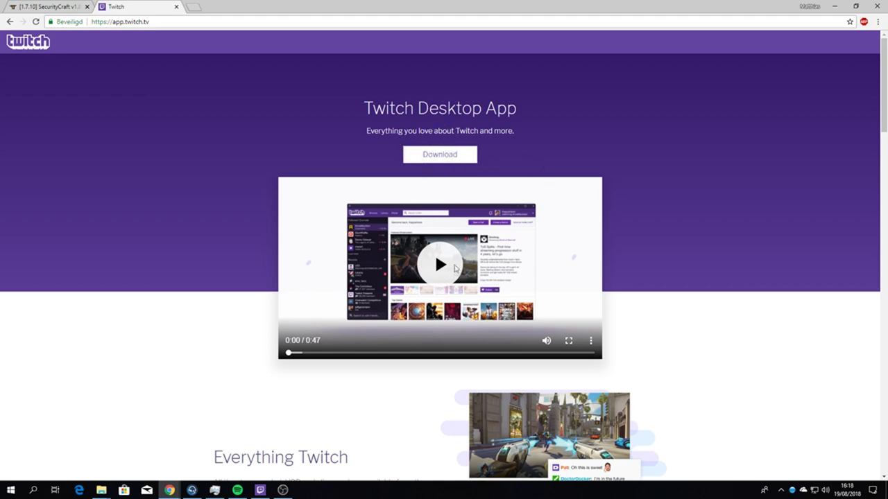
{"action": "scroll", "coordinate": [381, 284], "scroll_direction": "down", "scroll_amount": 1}
{"action": "scroll", "coordinate": [378, 280], "scroll_direction": "down", "scroll_amount": 5}
{"action": "scroll", "coordinate": [368, 359], "scroll_direction": "up", "scroll_amount": 6}
Switch to the Twitch desktop app and look over its home page
{"action": "left_click", "coordinate": [834, 6]}
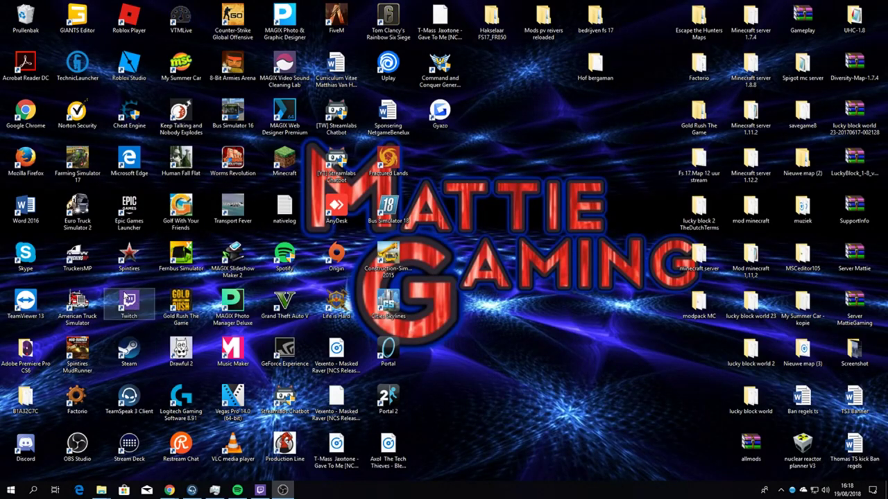
{"action": "left_click", "coordinate": [260, 490]}
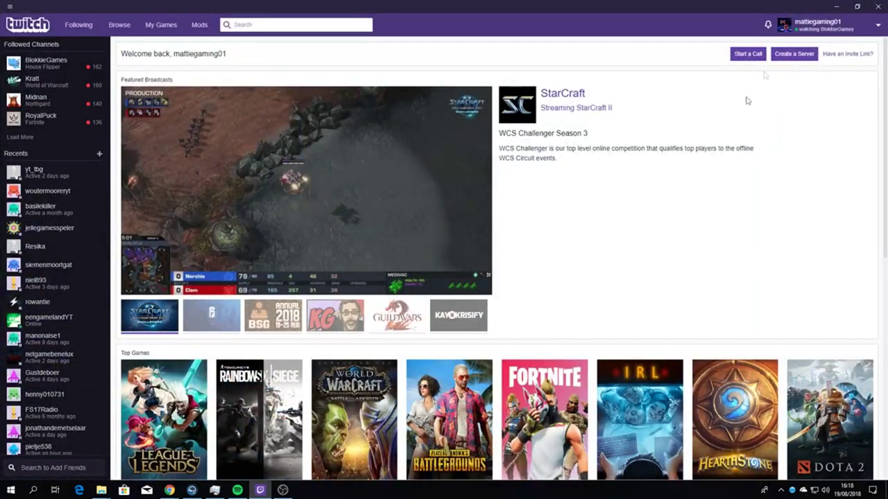
{"action": "left_click", "coordinate": [810, 27]}
{"action": "left_click", "coordinate": [744, 243]}
{"action": "scroll", "coordinate": [75, 337], "scroll_direction": "down", "scroll_amount": 1}
{"action": "scroll", "coordinate": [62, 278], "scroll_direction": "up", "scroll_amount": 1}
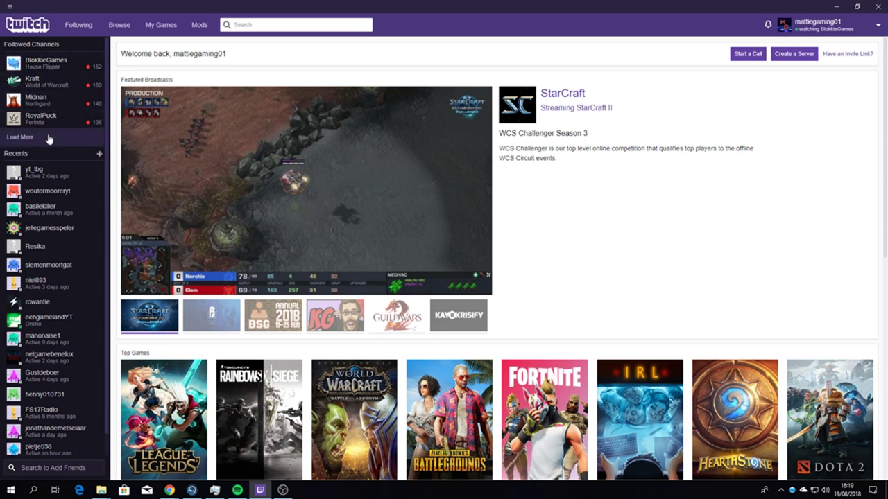
View the Following, Browse, My Games and Mods sections, checking the game library's Installed and All lists
{"action": "left_click", "coordinate": [93, 29]}
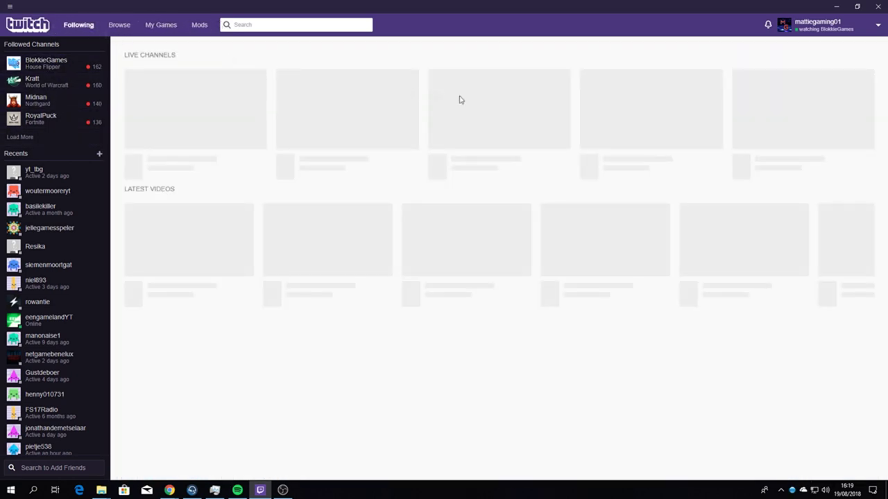
{"action": "left_click", "coordinate": [118, 27]}
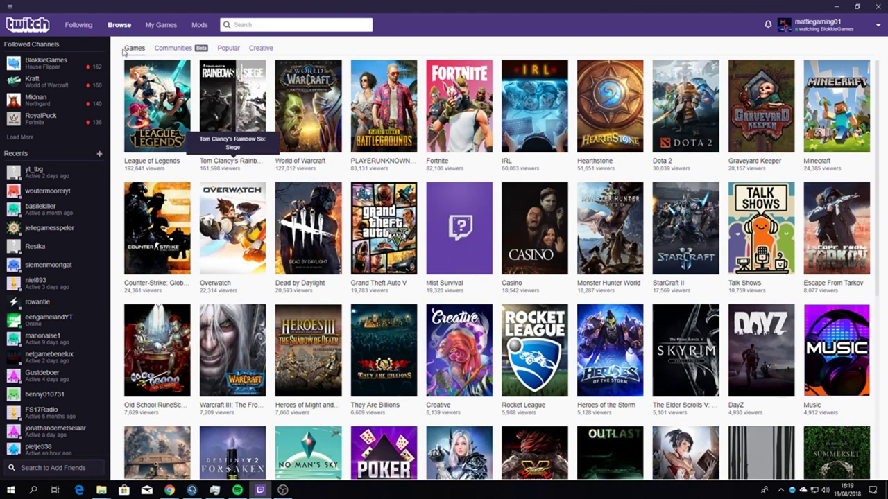
{"action": "left_click", "coordinate": [161, 27]}
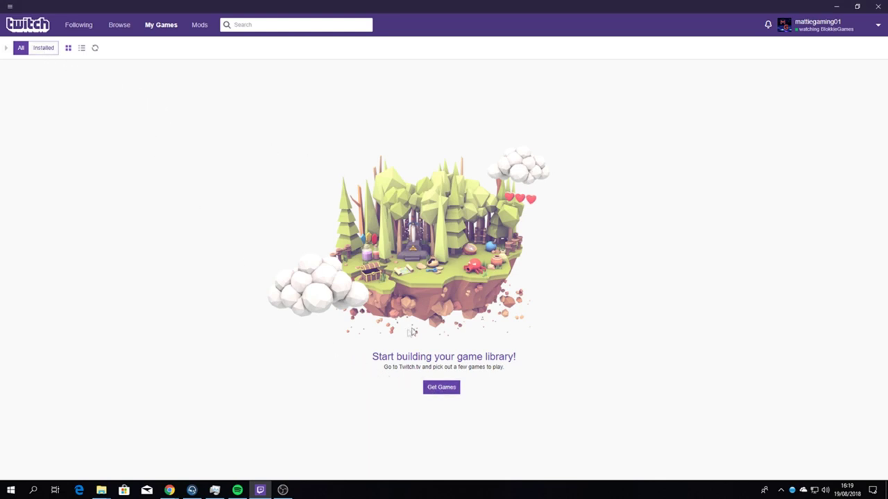
{"action": "left_click", "coordinate": [40, 50]}
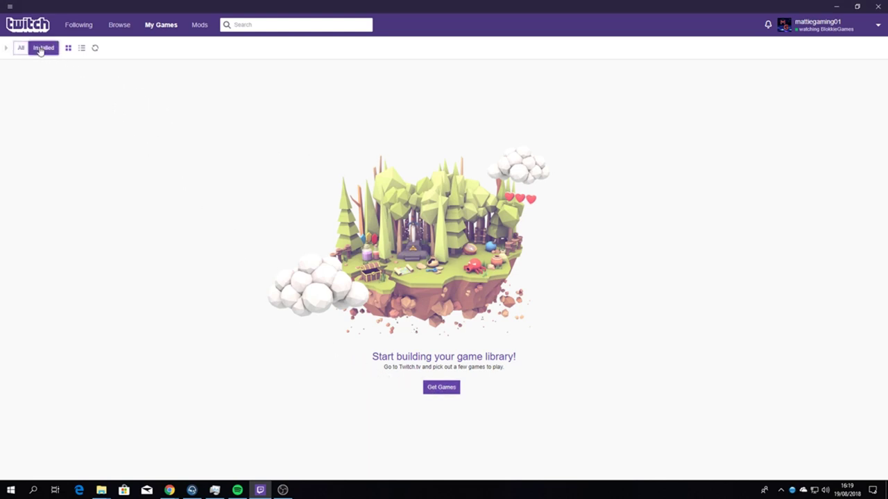
{"action": "left_click", "coordinate": [21, 49]}
{"action": "left_click", "coordinate": [197, 26]}
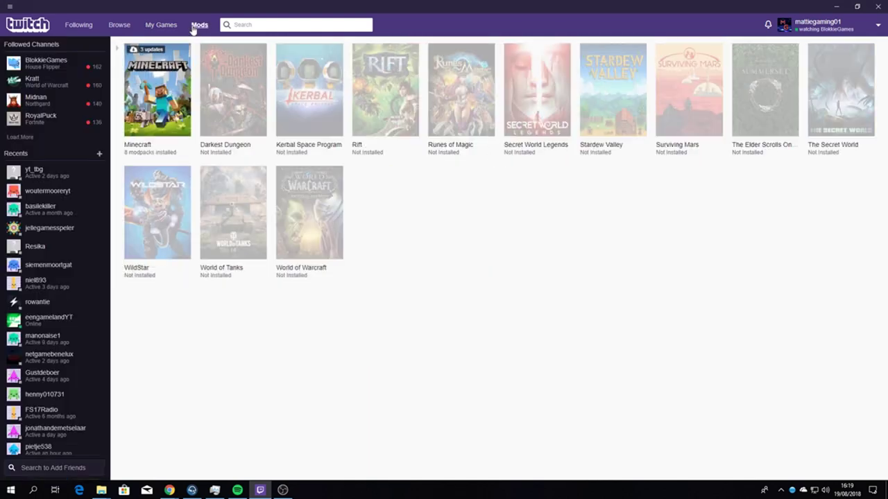
Open the Twitch games store from the My Games library and look through the games and in-game items offered
{"action": "left_click", "coordinate": [161, 25]}
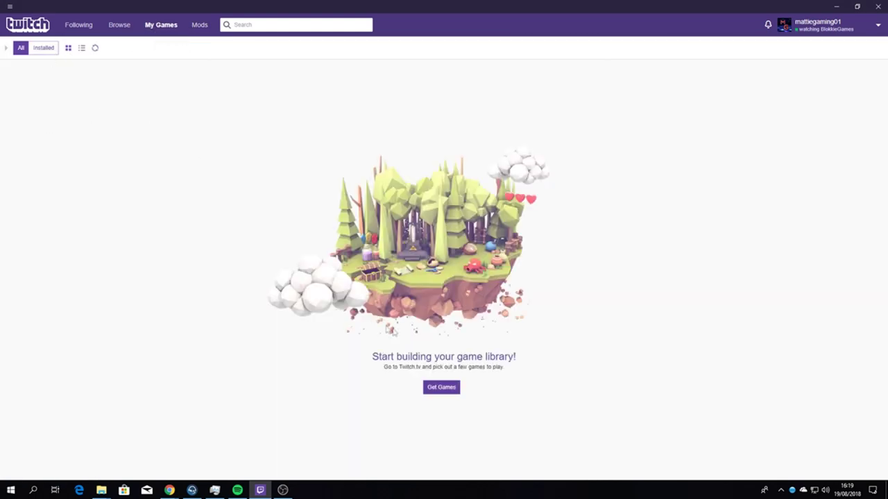
{"action": "left_click", "coordinate": [448, 388]}
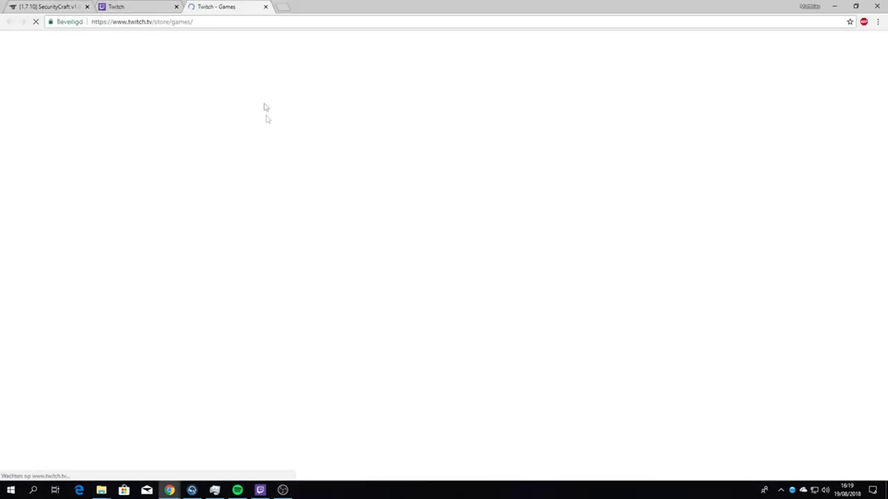
{"action": "scroll", "coordinate": [522, 184], "scroll_direction": "down", "scroll_amount": 15}
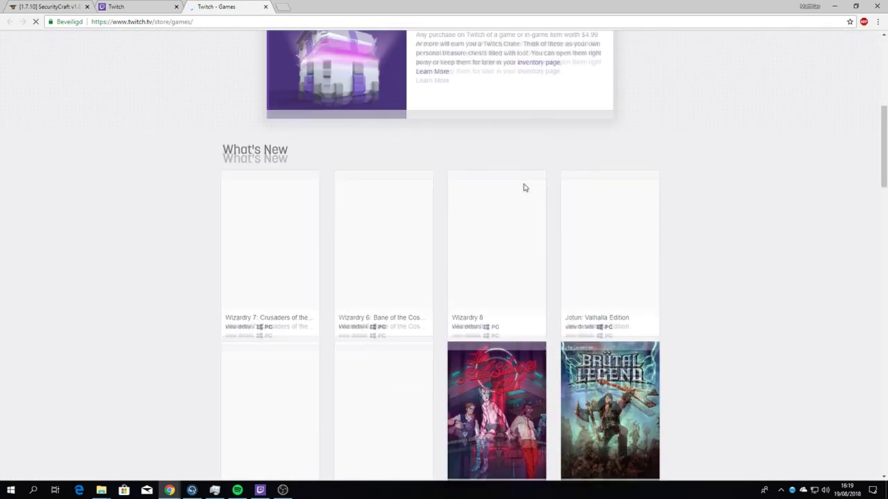
{"action": "scroll", "coordinate": [525, 188], "scroll_direction": "up", "scroll_amount": 10}
{"action": "scroll", "coordinate": [525, 188], "scroll_direction": "down", "scroll_amount": 3}
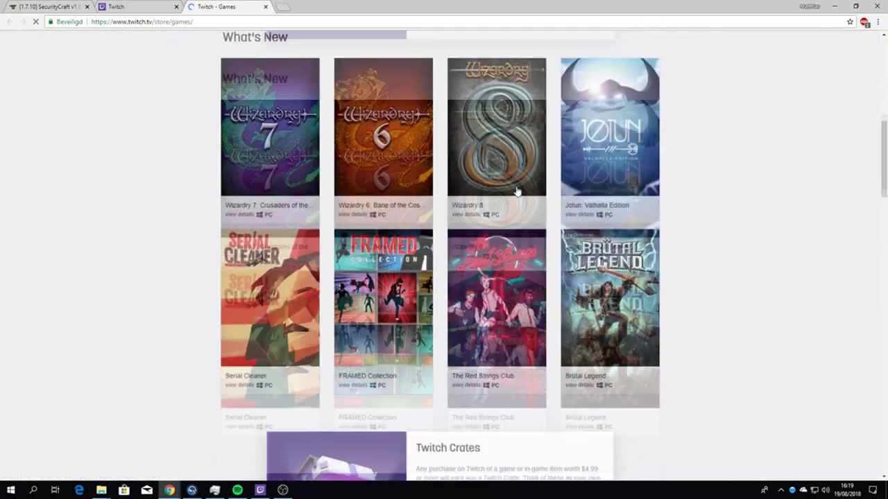
{"action": "scroll", "coordinate": [517, 191], "scroll_direction": "down", "scroll_amount": 8}
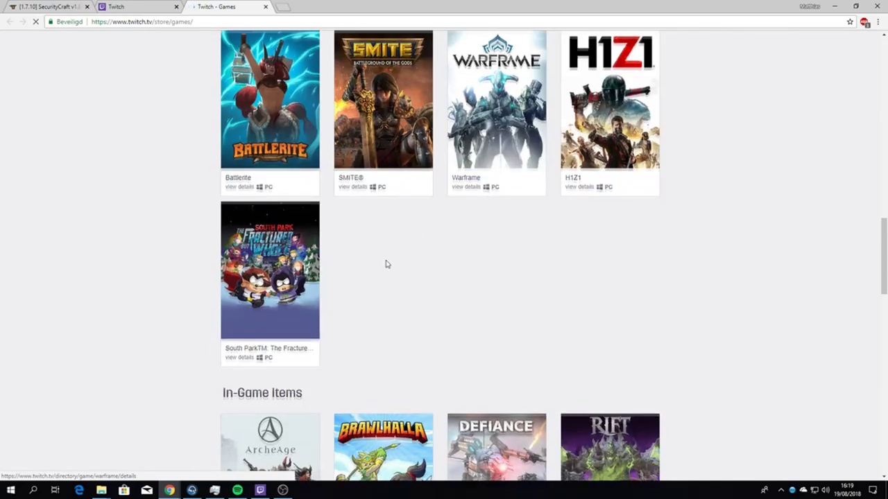
{"action": "scroll", "coordinate": [386, 264], "scroll_direction": "down", "scroll_amount": 4}
{"action": "scroll", "coordinate": [390, 259], "scroll_direction": "up", "scroll_amount": 6}
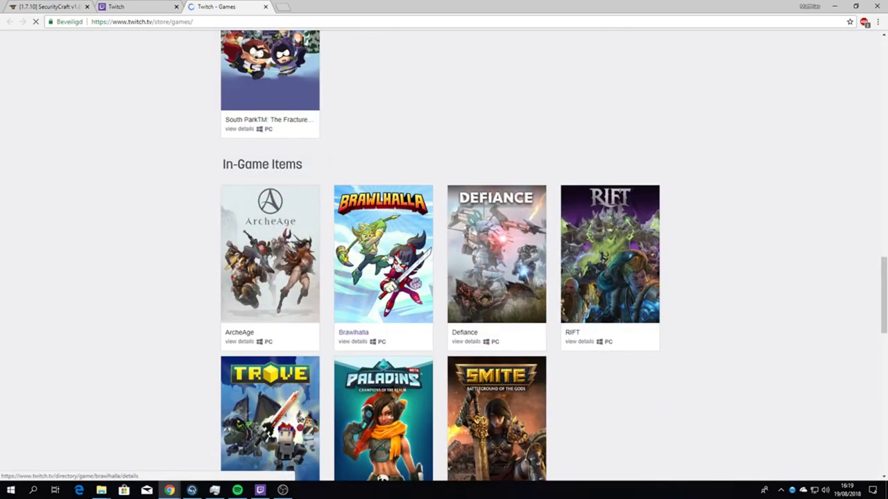
Look through the store's Popular Games, In-Game Items and All Games lists, and return to the Twitch desktop app
{"action": "scroll", "coordinate": [388, 256], "scroll_direction": "up", "scroll_amount": 3}
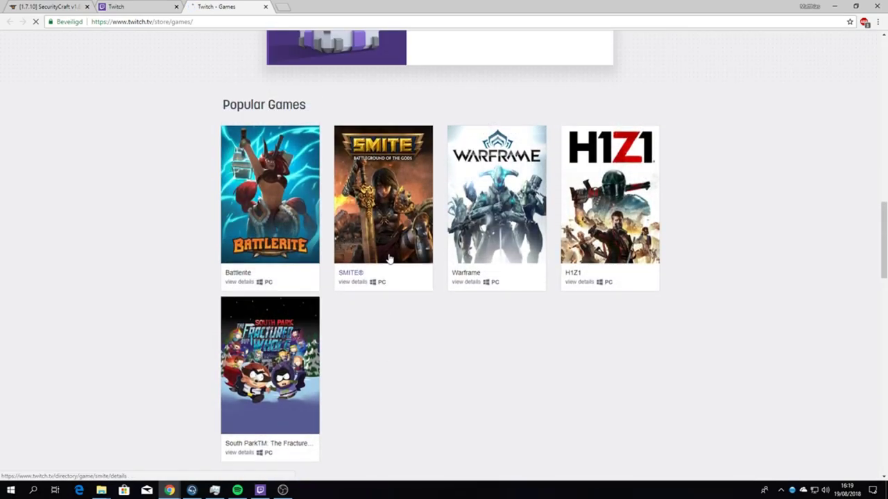
{"action": "scroll", "coordinate": [390, 258], "scroll_direction": "down", "scroll_amount": 4}
{"action": "scroll", "coordinate": [389, 257], "scroll_direction": "down", "scroll_amount": 9}
{"action": "scroll", "coordinate": [389, 259], "scroll_direction": "up", "scroll_amount": 4}
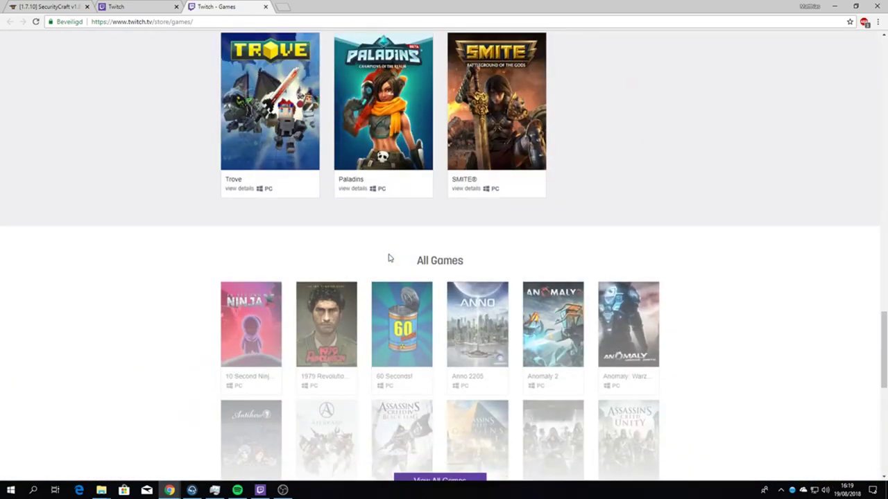
{"action": "scroll", "coordinate": [608, 133], "scroll_direction": "up", "scroll_amount": 10}
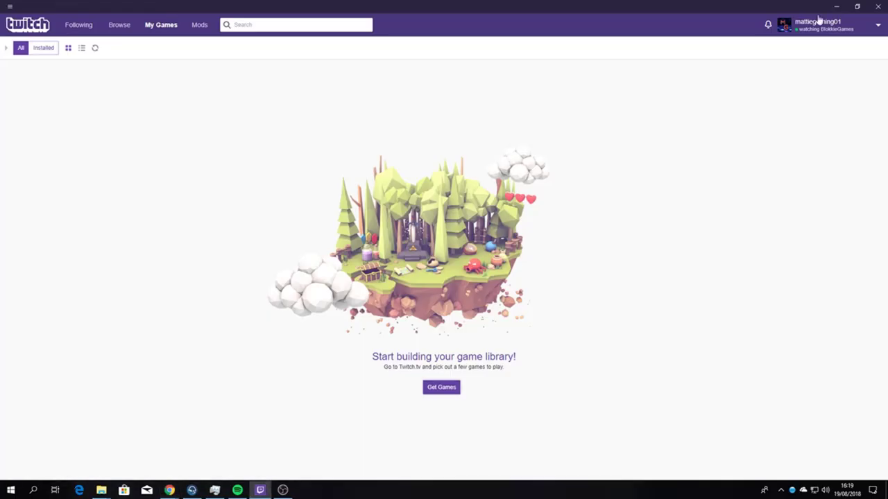
{"action": "left_click", "coordinate": [835, 6]}
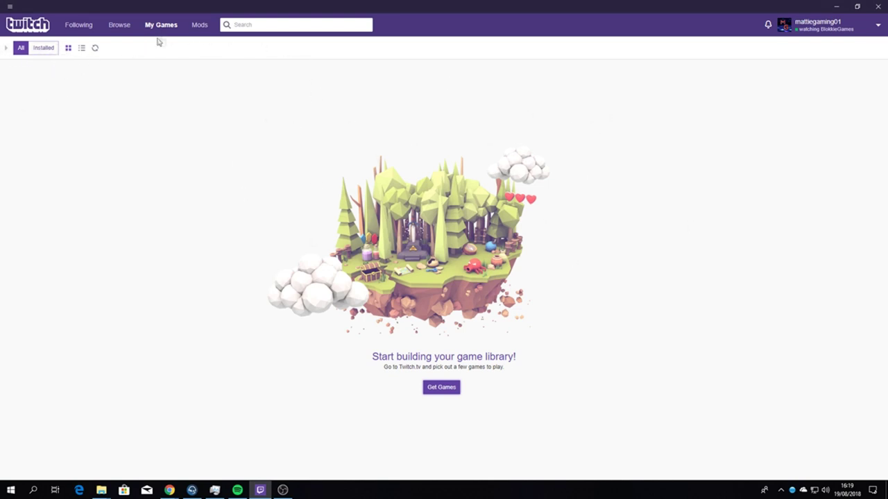
Open Minecraft in the Mods section and look over the installed modpacks and the full list of available modpacks
{"action": "left_click", "coordinate": [201, 26]}
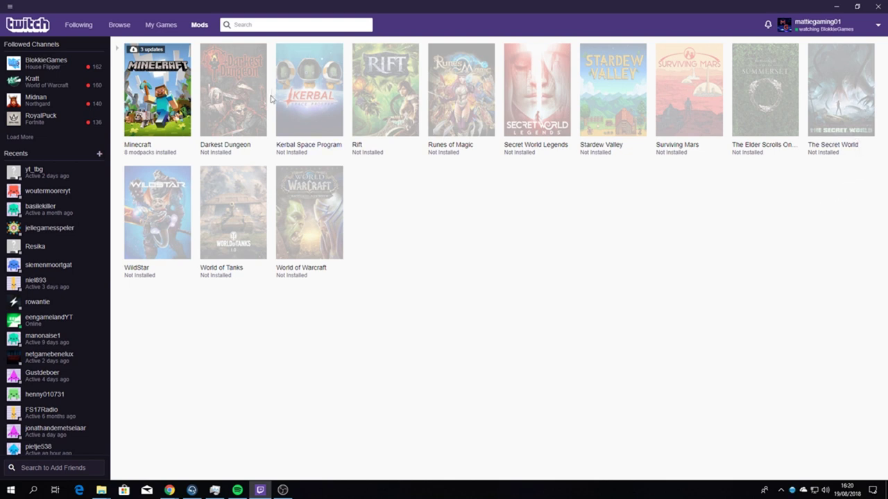
{"action": "left_click", "coordinate": [135, 87]}
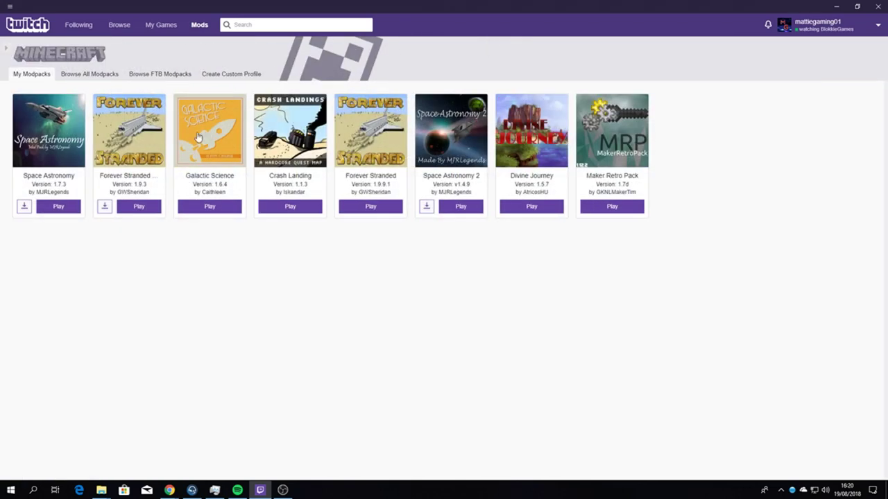
{"action": "left_click", "coordinate": [86, 75]}
{"action": "left_click", "coordinate": [43, 77]}
{"action": "left_click", "coordinate": [85, 75]}
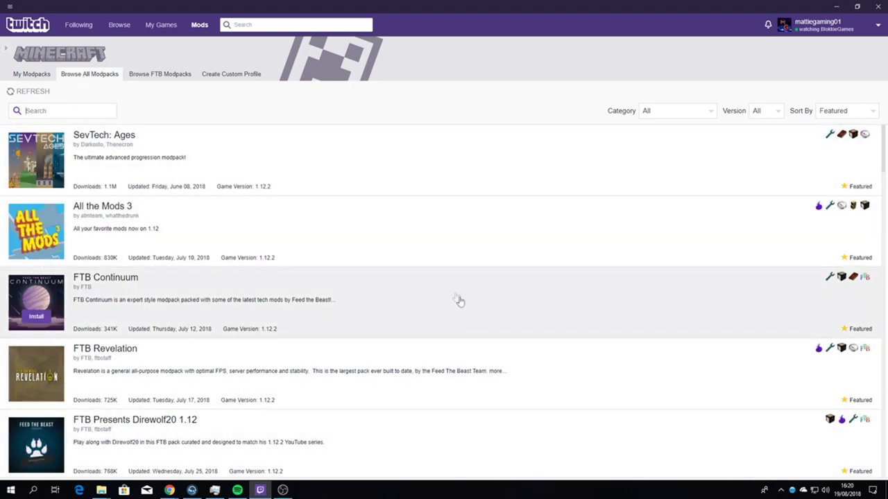
{"action": "scroll", "coordinate": [458, 298], "scroll_direction": "down", "scroll_amount": 8}
{"action": "scroll", "coordinate": [454, 294], "scroll_direction": "up", "scroll_amount": 8}
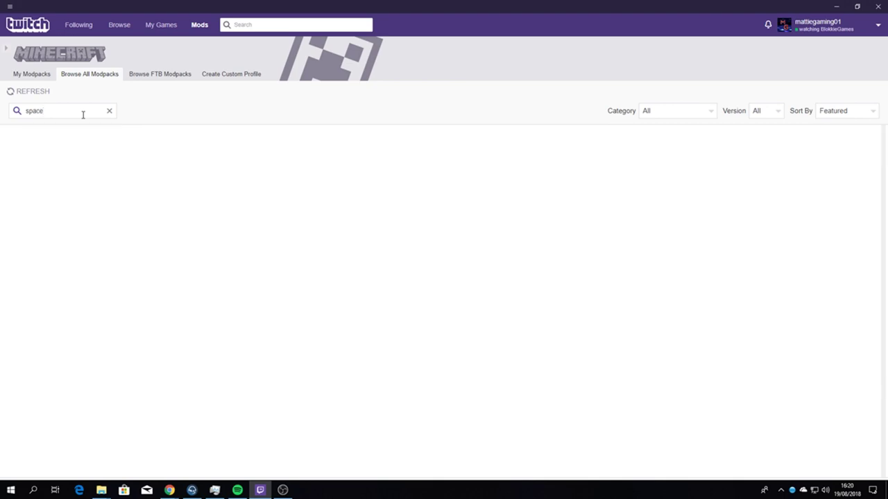
Search all Minecraft modpacks for "space" and look through the matching packs
{"action": "scroll", "coordinate": [135, 285], "scroll_direction": "down", "scroll_amount": 15}
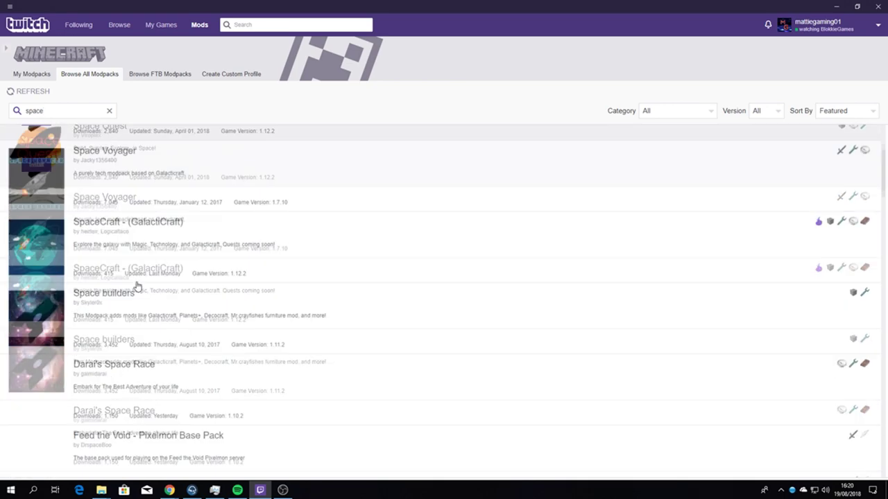
{"action": "scroll", "coordinate": [136, 286], "scroll_direction": "down", "scroll_amount": 5}
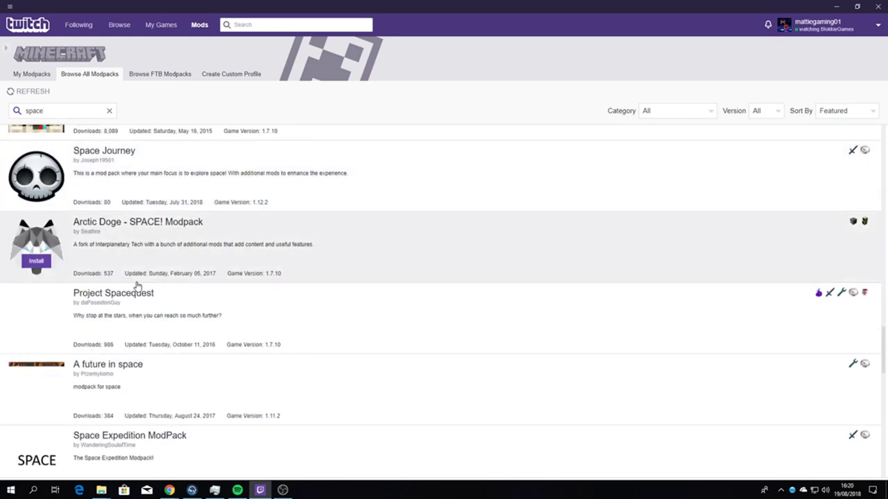
{"action": "scroll", "coordinate": [137, 285], "scroll_direction": "up", "scroll_amount": 20}
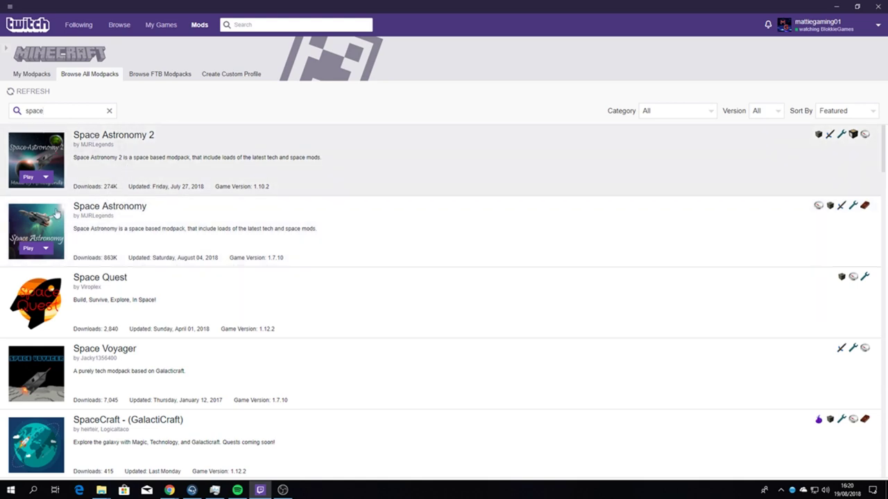
Open the Space Astronomy modpack page and look over its overview and its list of downloadable versions
{"action": "left_click", "coordinate": [83, 208]}
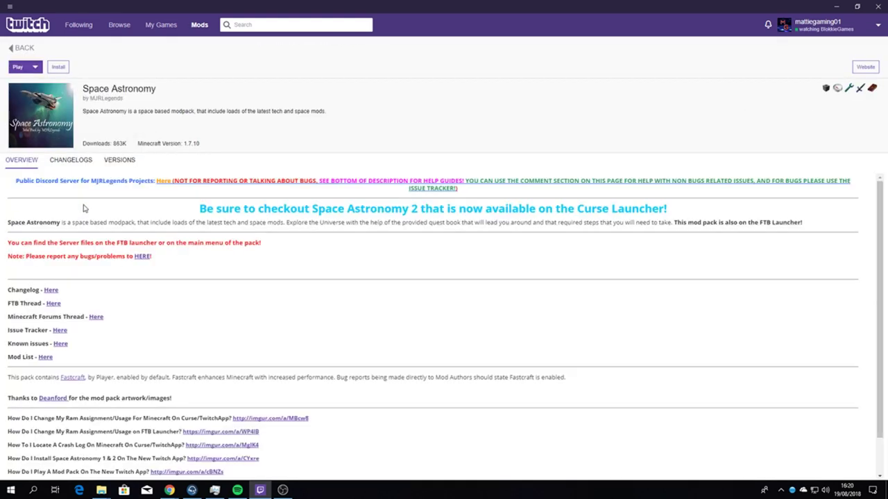
{"action": "scroll", "coordinate": [321, 233], "scroll_direction": "down", "scroll_amount": 1}
{"action": "scroll", "coordinate": [321, 233], "scroll_direction": "up", "scroll_amount": 1}
{"action": "left_click", "coordinate": [122, 163]}
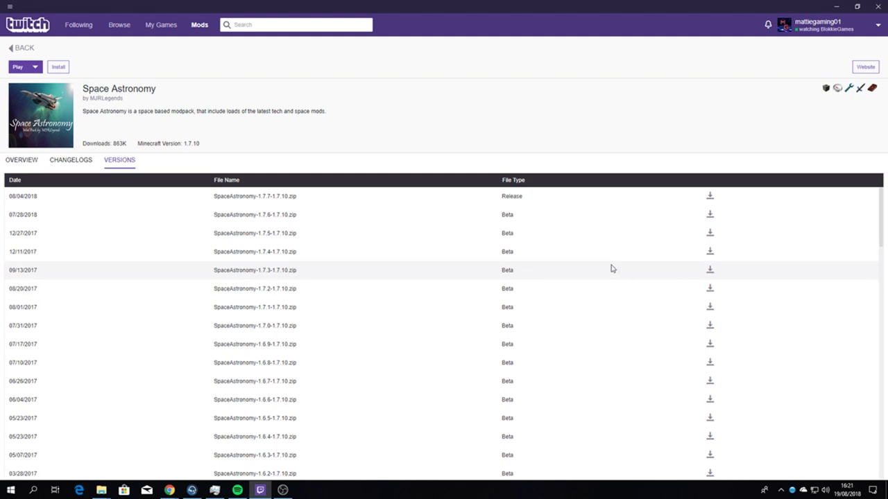
{"action": "left_click", "coordinate": [710, 272]}
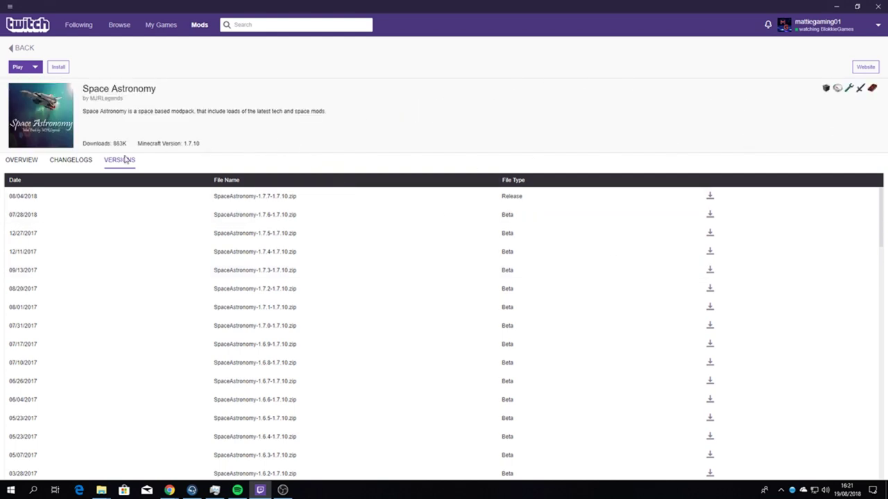
Open the installed Space Astronomy modpack from Minecraft's My Modpacks and look through its installed mods
{"action": "left_click", "coordinate": [208, 31]}
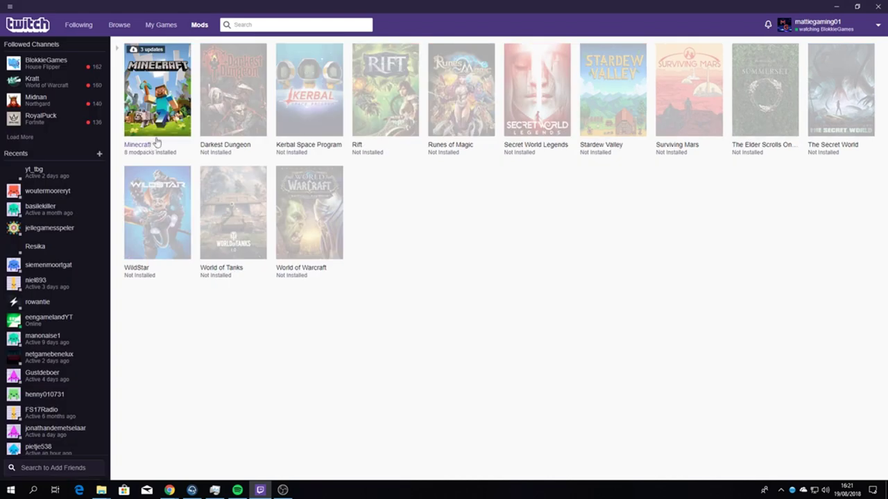
{"action": "left_click", "coordinate": [151, 125]}
{"action": "left_click", "coordinate": [48, 181]}
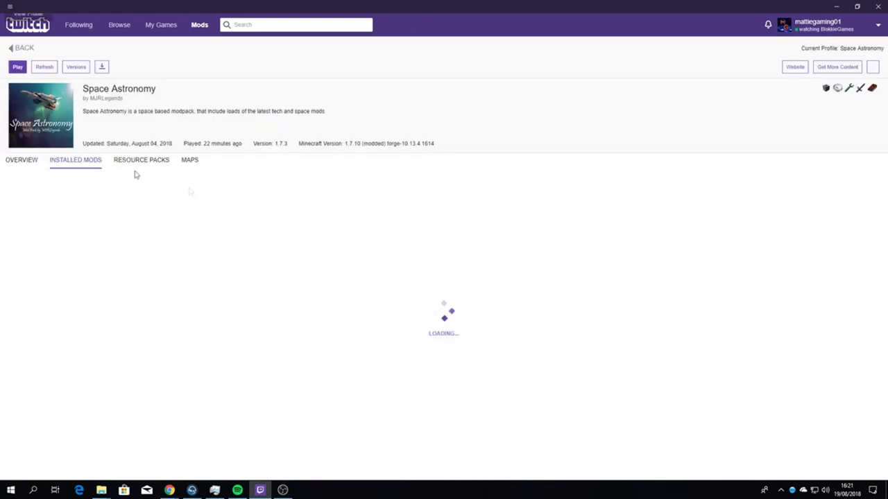
{"action": "scroll", "coordinate": [413, 278], "scroll_direction": "down", "scroll_amount": 5}
{"action": "scroll", "coordinate": [408, 311], "scroll_direction": "up", "scroll_amount": 5}
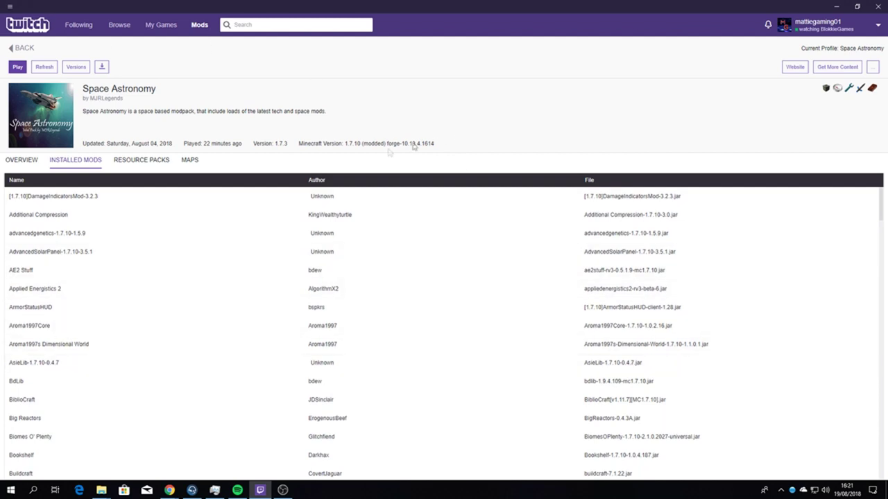
View the version change dialog of the installed Space Astronomy pack, close it and return to My Modpacks
{"action": "left_click", "coordinate": [76, 67]}
{"action": "left_click", "coordinate": [858, 44]}
{"action": "left_click", "coordinate": [18, 48]}
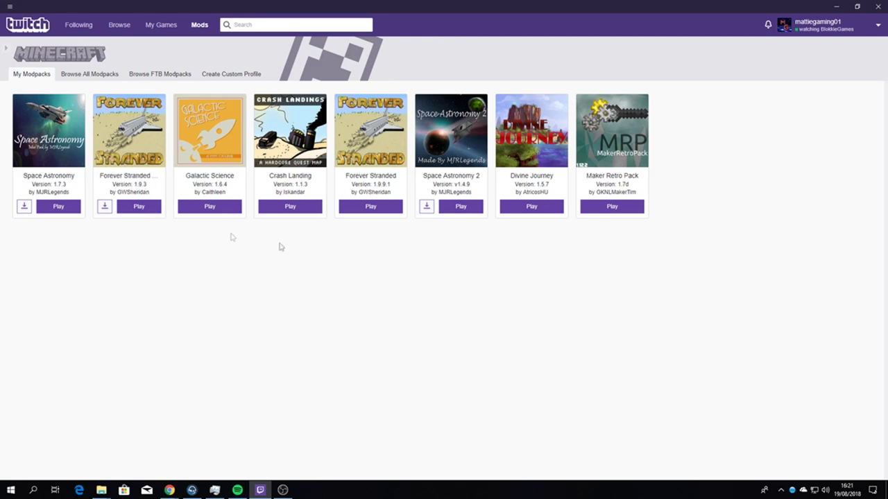
Search all modpacks for "spac", view the Space Astronomy page and return to the matching packs
{"action": "left_click", "coordinate": [90, 78]}
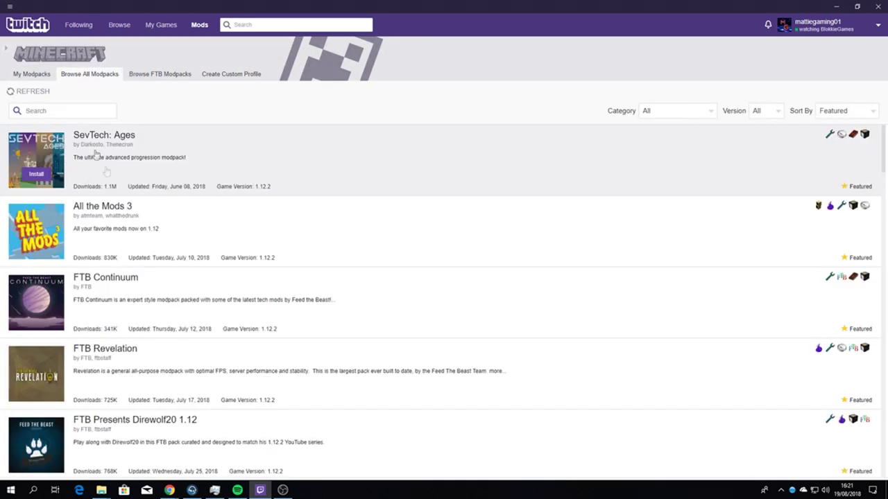
{"action": "left_click", "coordinate": [52, 111]}
{"action": "type", "text": "space"}
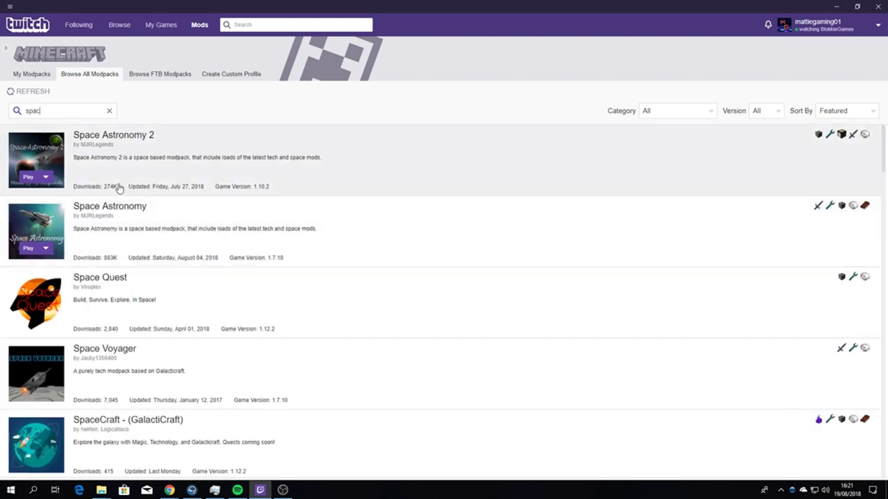
{"action": "left_click", "coordinate": [102, 219]}
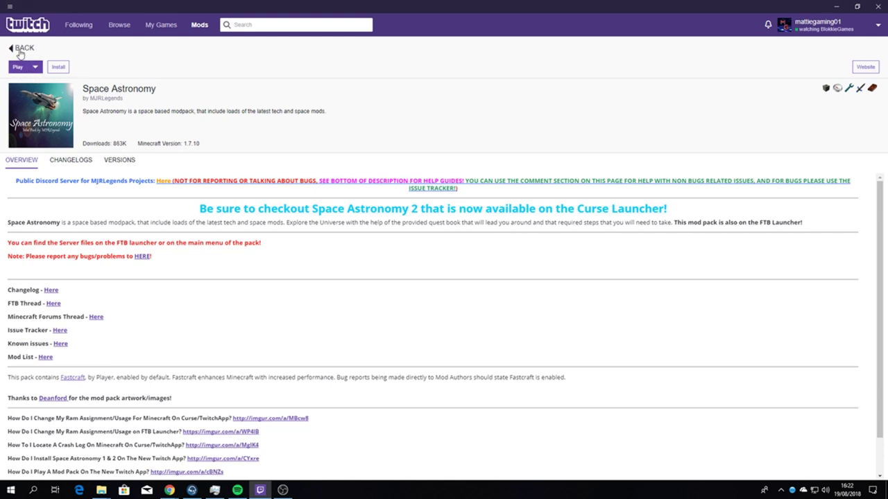
{"action": "left_click", "coordinate": [20, 51]}
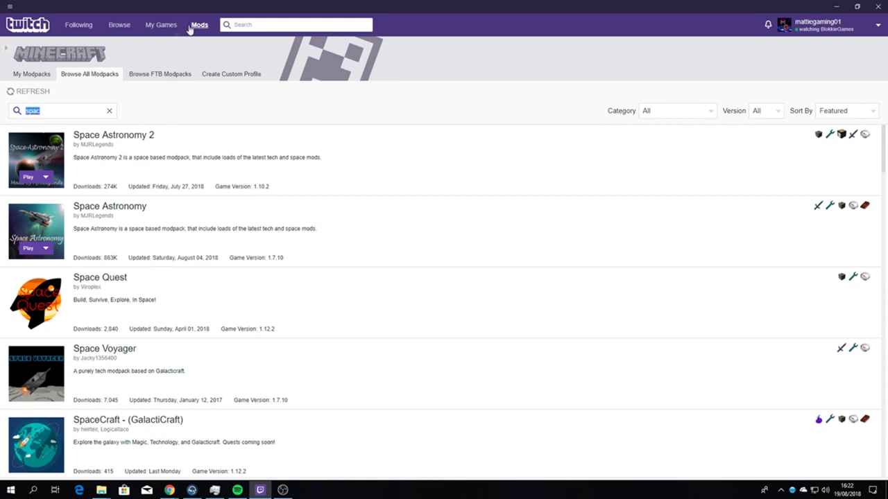
Open the version change for the installed Space Astronomy modpack and choose SpaceAstronomy-1.7.3-1.7.10.zip (Beta) as the target version
{"action": "left_click", "coordinate": [32, 73]}
{"action": "left_click", "coordinate": [60, 152]}
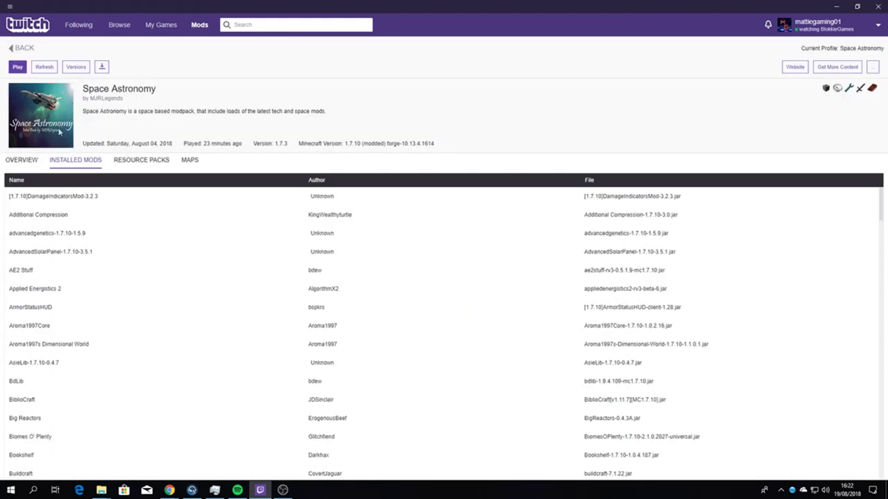
{"action": "left_click", "coordinate": [77, 68]}
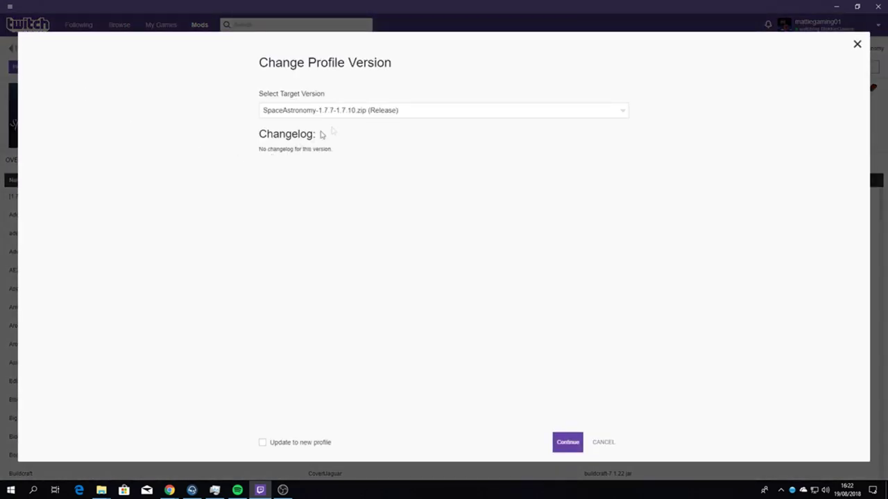
{"action": "left_click", "coordinate": [367, 112]}
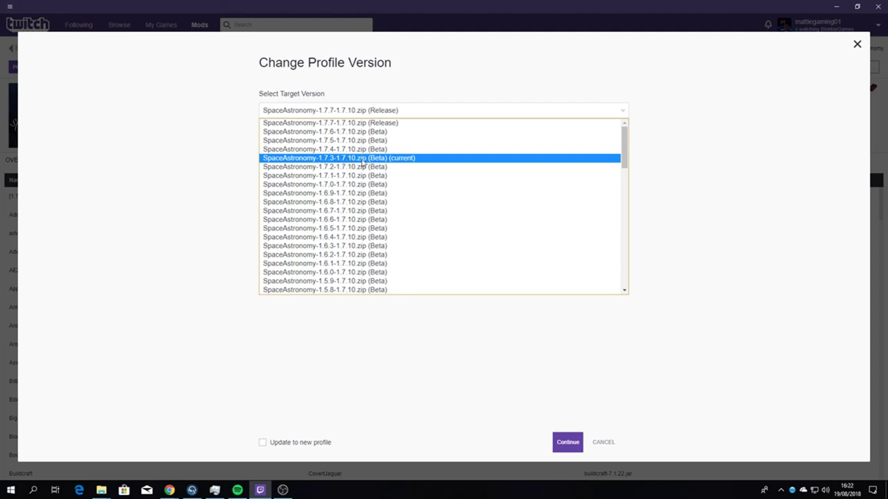
{"action": "left_click", "coordinate": [387, 160]}
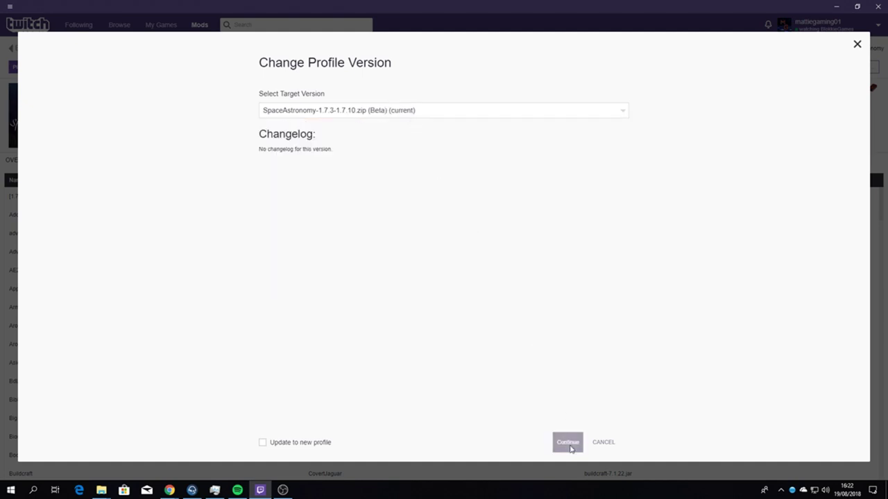
Turn the option to update to a new profile on and off again, and cancel the version change
{"action": "left_click", "coordinate": [292, 446]}
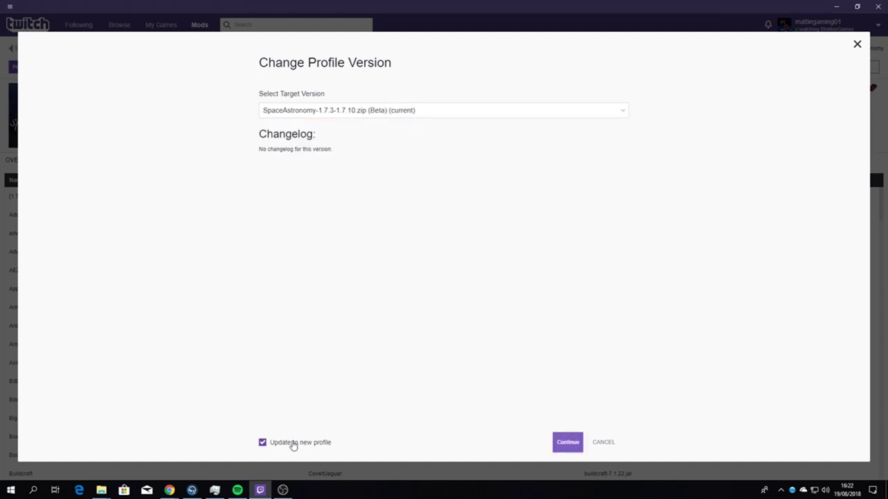
{"action": "left_click", "coordinate": [293, 446]}
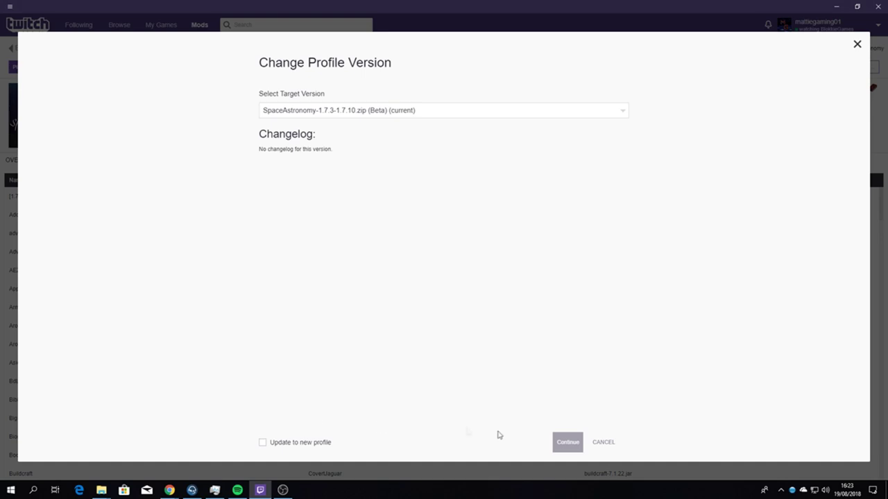
{"action": "left_click", "coordinate": [602, 443]}
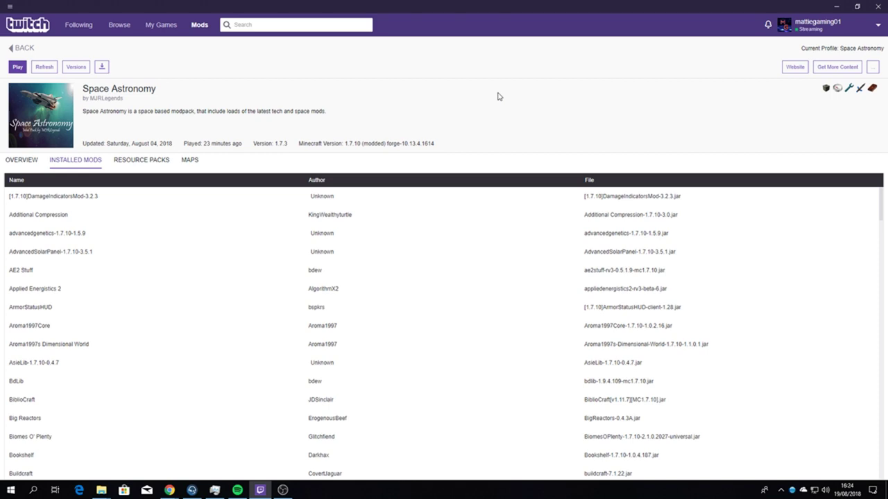
Reopen the installed Space Astronomy modpack from the Minecraft mods, open its profile folder in File Explorer and move that window upward
{"action": "left_click", "coordinate": [199, 24]}
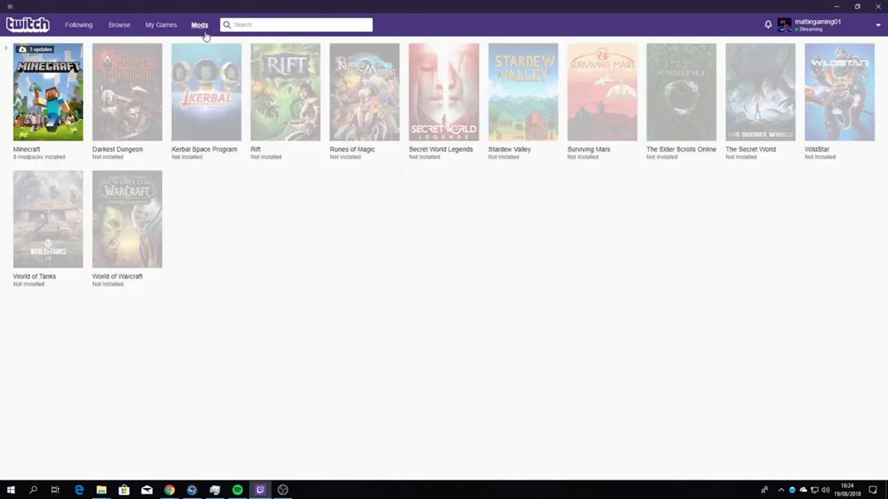
{"action": "left_click", "coordinate": [142, 97]}
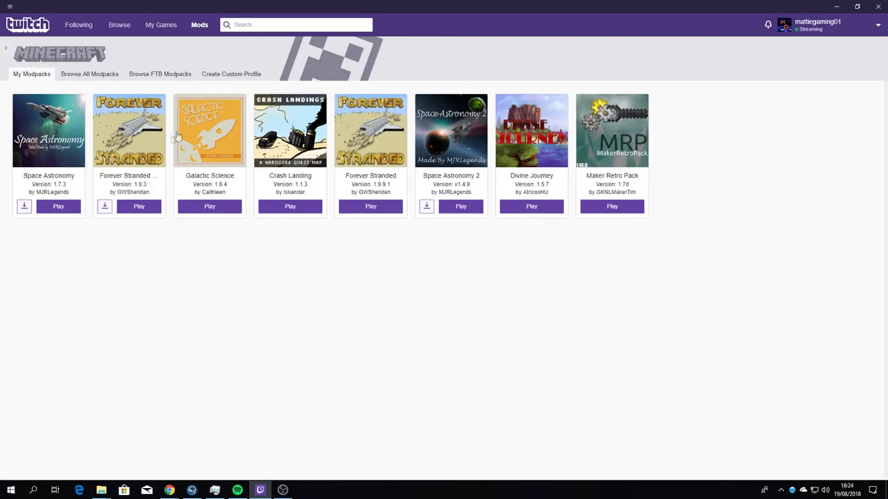
{"action": "left_click", "coordinate": [53, 123]}
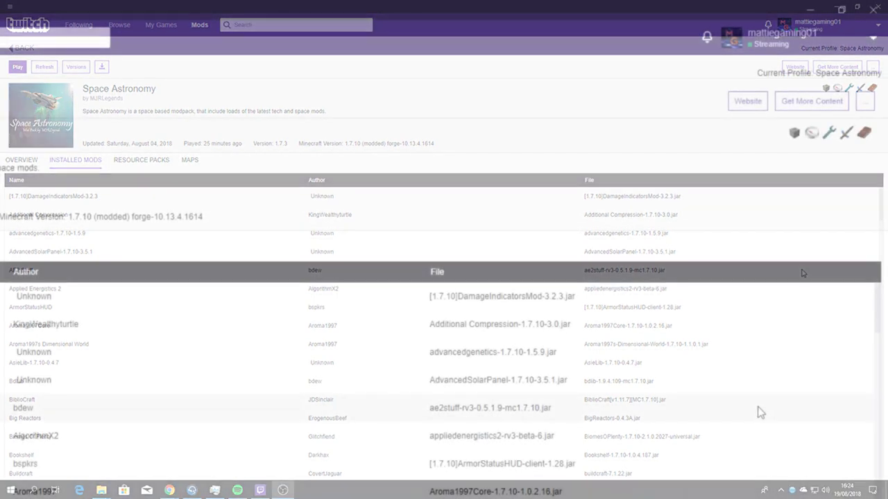
{"action": "left_click", "coordinate": [866, 104]}
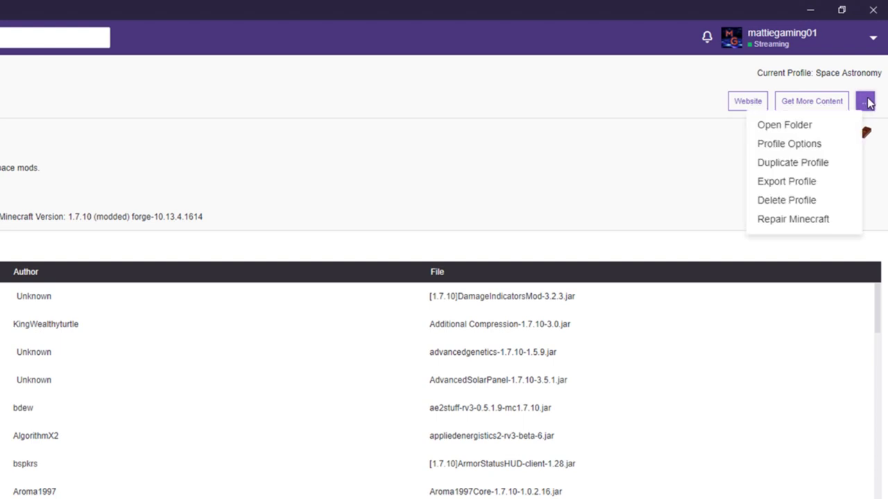
{"action": "left_click", "coordinate": [813, 127]}
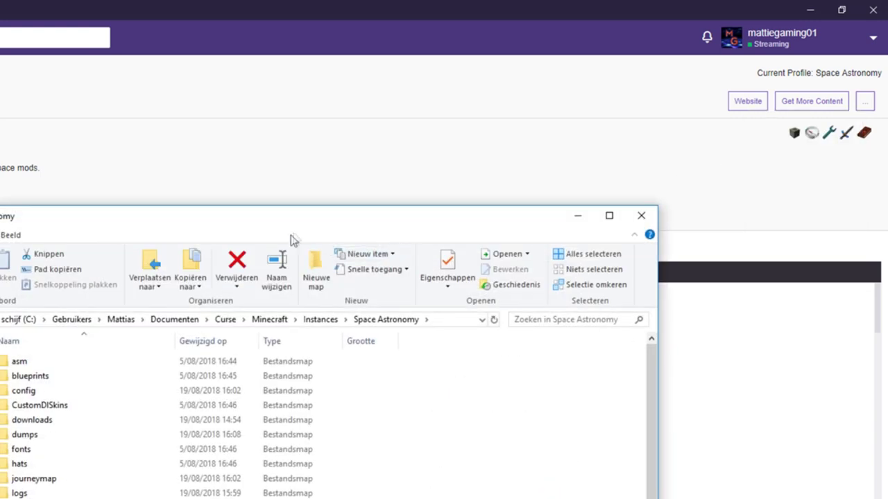
{"action": "left_click_drag", "start_coordinate": [302, 231], "coordinate": [309, 143]}
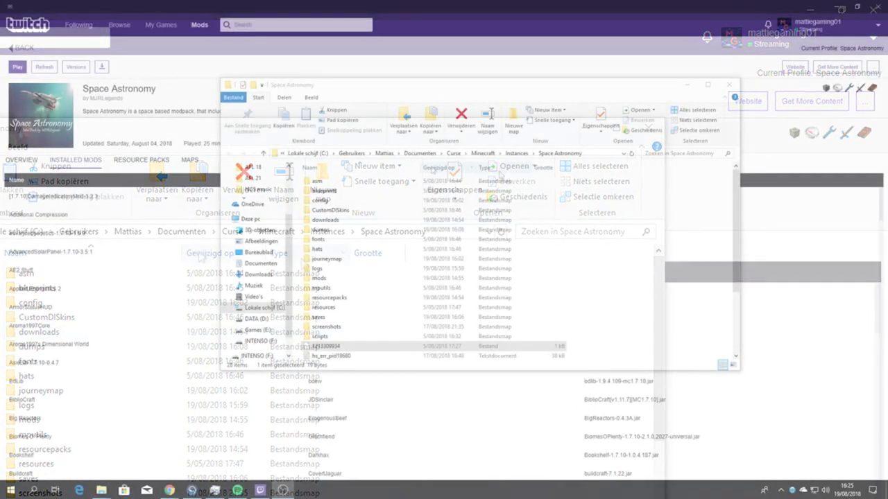
Maximize the folder window and browse from Documents through Curse, Minecraft and Instances to the Space Astronomy folder
{"action": "left_click", "coordinate": [708, 84]}
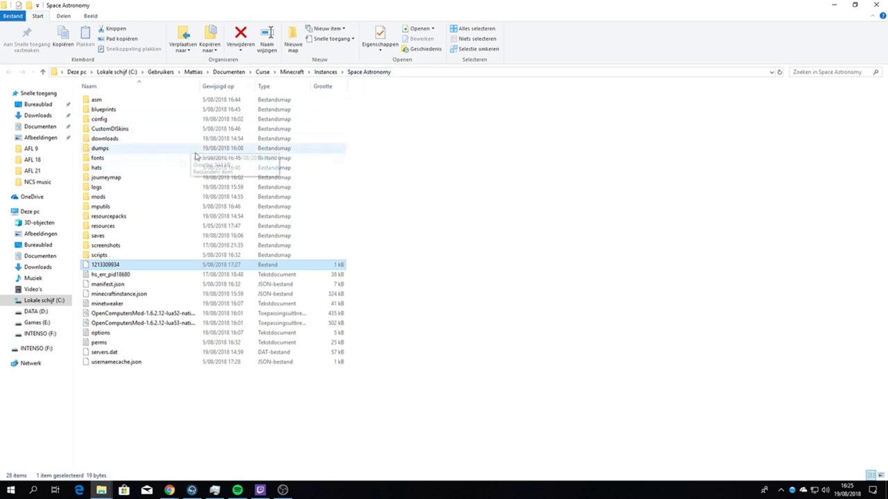
{"action": "left_click", "coordinate": [61, 256]}
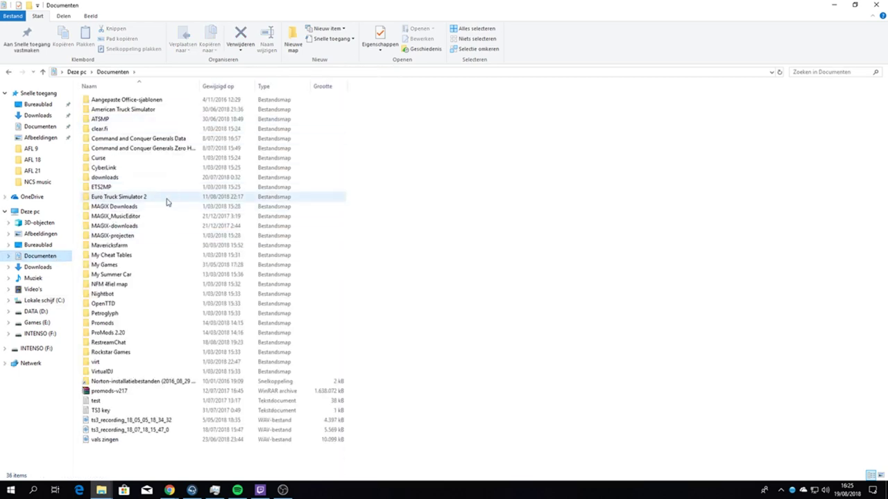
{"action": "double_click", "coordinate": [143, 158]}
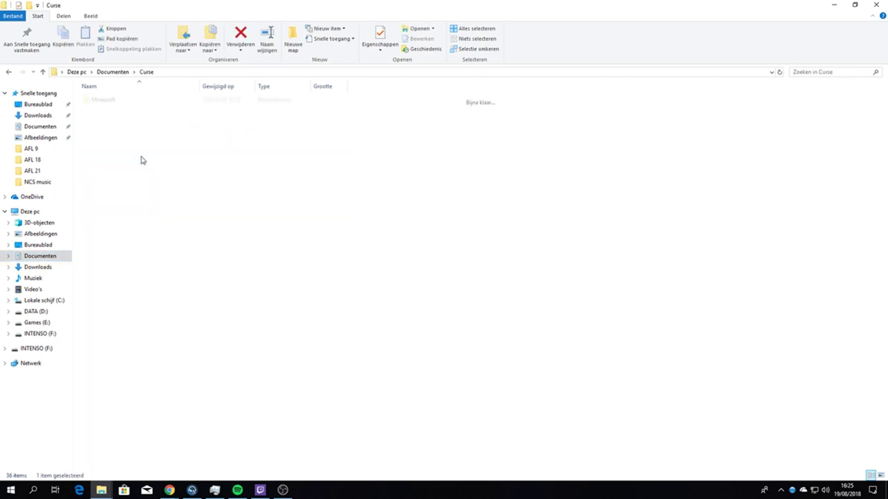
{"action": "double_click", "coordinate": [104, 100]}
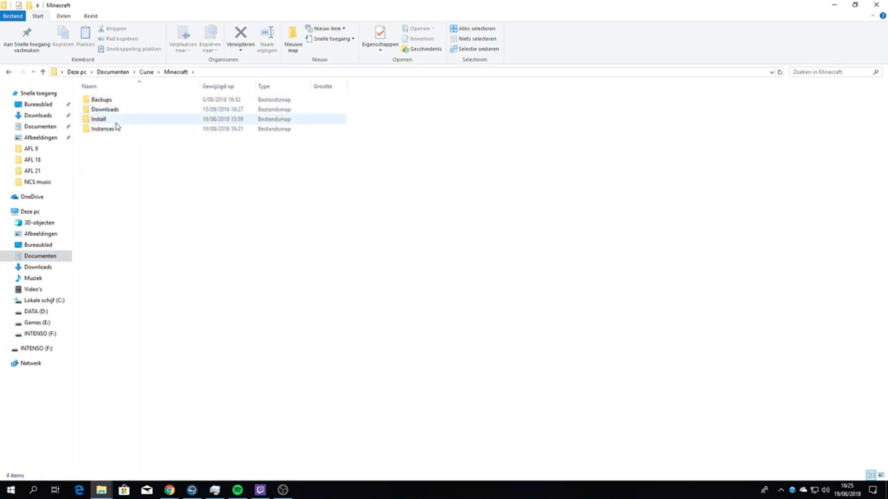
{"action": "double_click", "coordinate": [104, 129]}
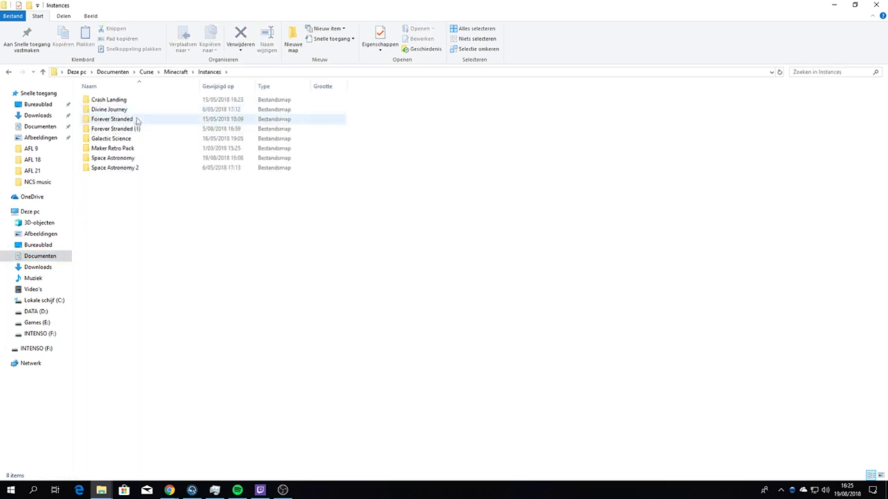
{"action": "double_click", "coordinate": [129, 158]}
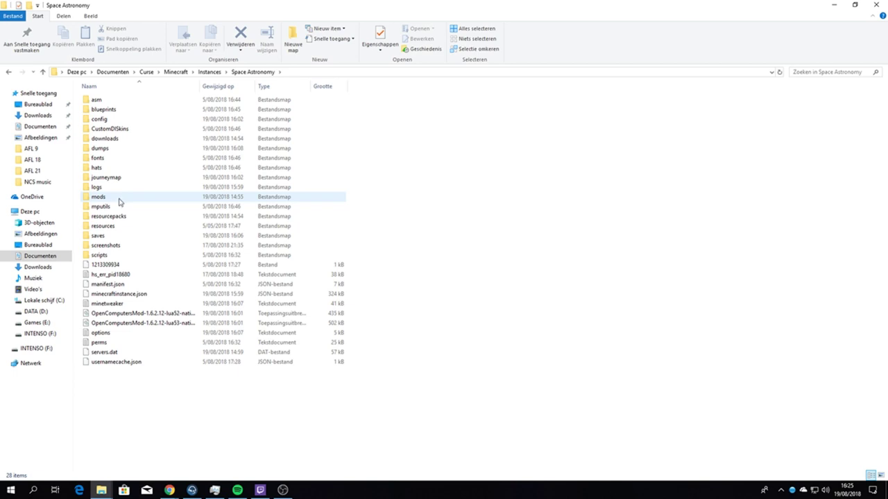
Switch back to Twitch, open the Space Astronomy profile folder from there and look through its mods folder
{"action": "left_click", "coordinate": [260, 490]}
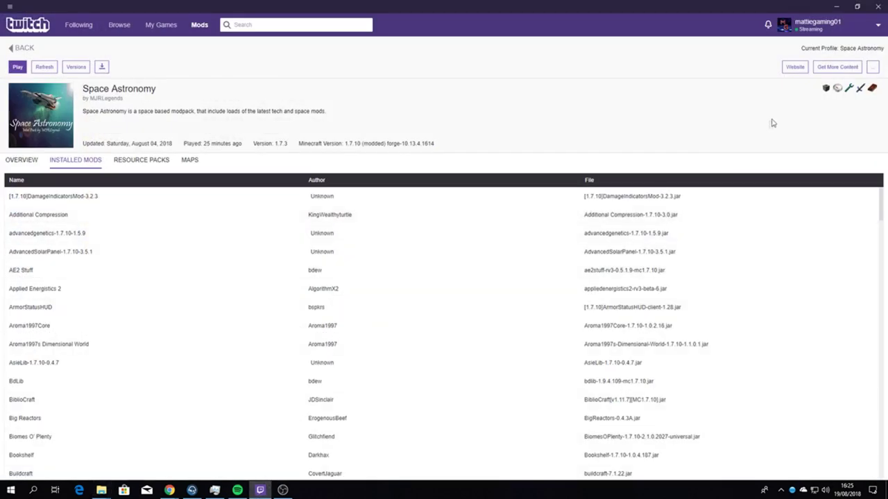
{"action": "left_click", "coordinate": [872, 66]}
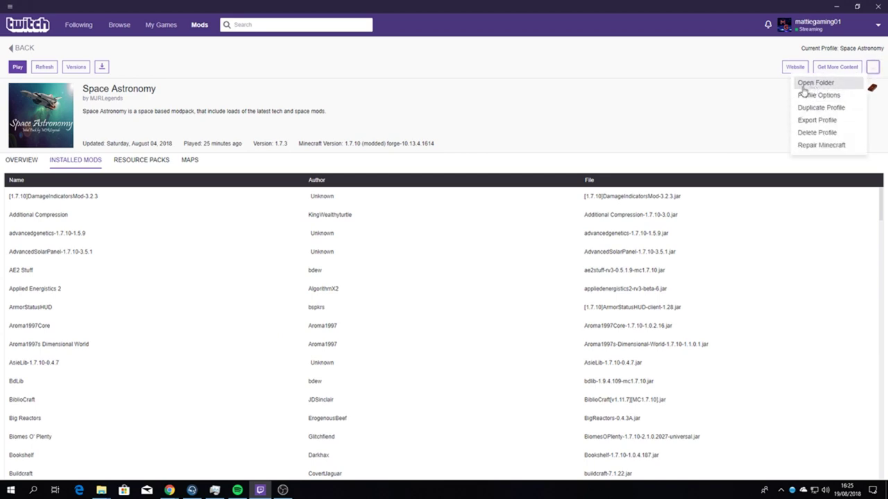
{"action": "left_click", "coordinate": [803, 89]}
{"action": "left_click", "coordinate": [722, 93]}
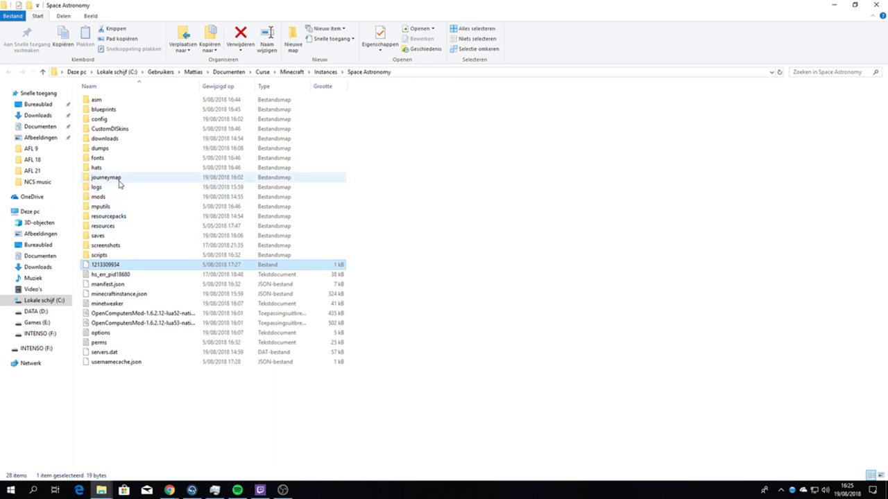
{"action": "double_click", "coordinate": [108, 199]}
{"action": "scroll", "coordinate": [326, 181], "scroll_direction": "down", "scroll_amount": 20}
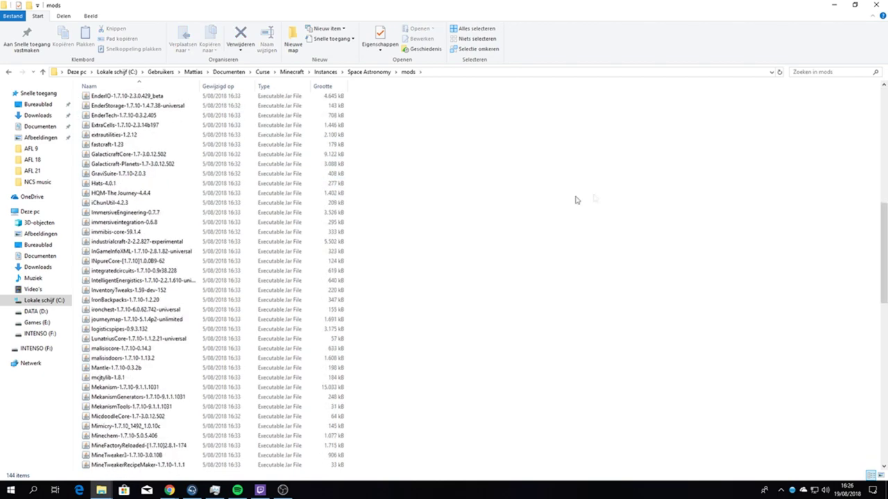
{"action": "scroll", "coordinate": [486, 339], "scroll_direction": "up", "scroll_amount": 20}
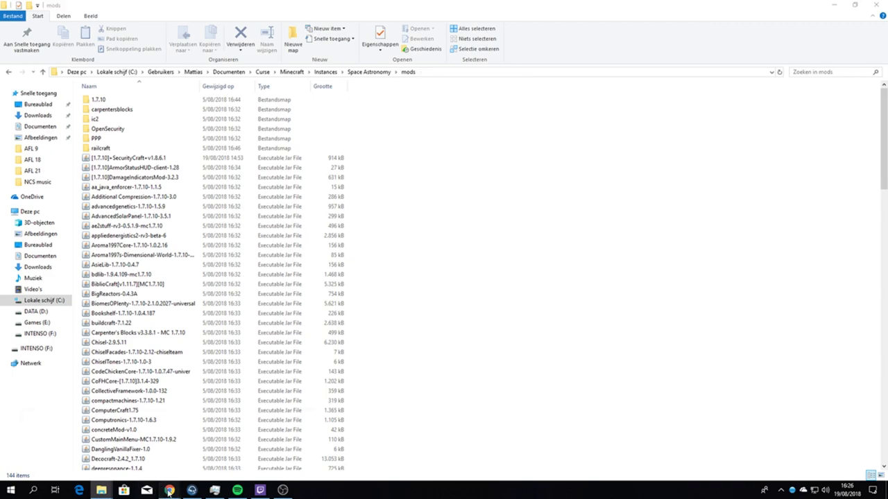
Switch to the Chrome window with the Twitch store and bring up the Security Craft page on CurseForge
{"action": "mouse_move", "coordinate": [170, 489]}
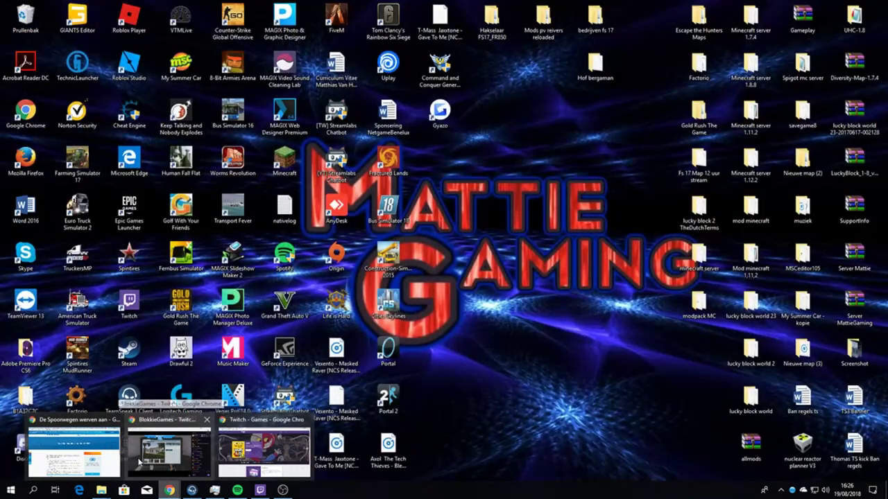
{"action": "left_click", "coordinate": [250, 451]}
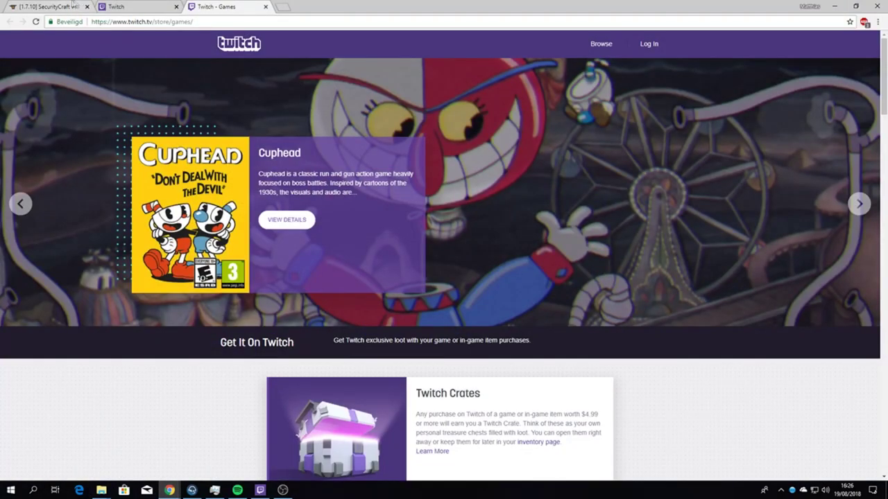
{"action": "left_click", "coordinate": [62, 7]}
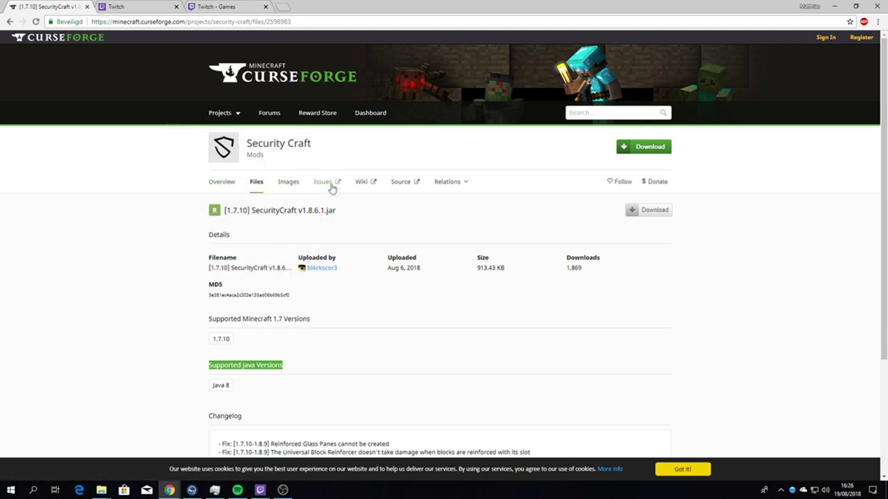
View the Security Craft images from Mine through Reinforced iron door w/ camera, and close the image viewer
{"action": "left_click", "coordinate": [297, 186]}
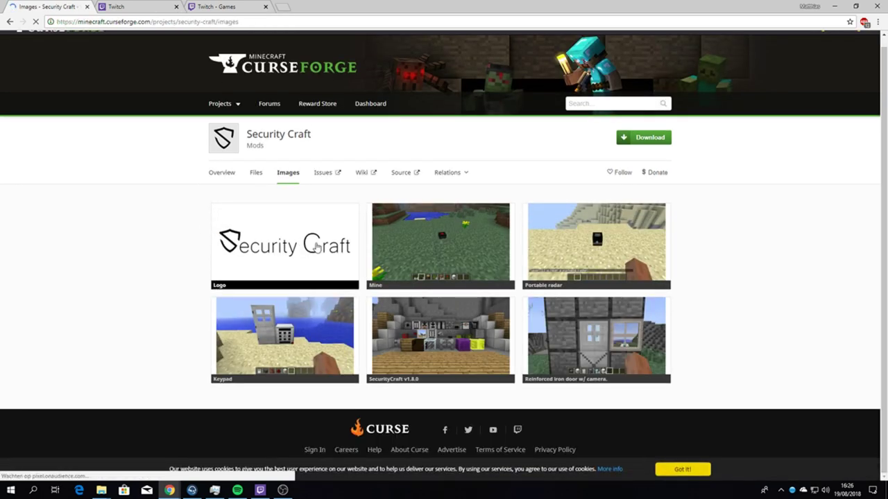
{"action": "left_click", "coordinate": [437, 261]}
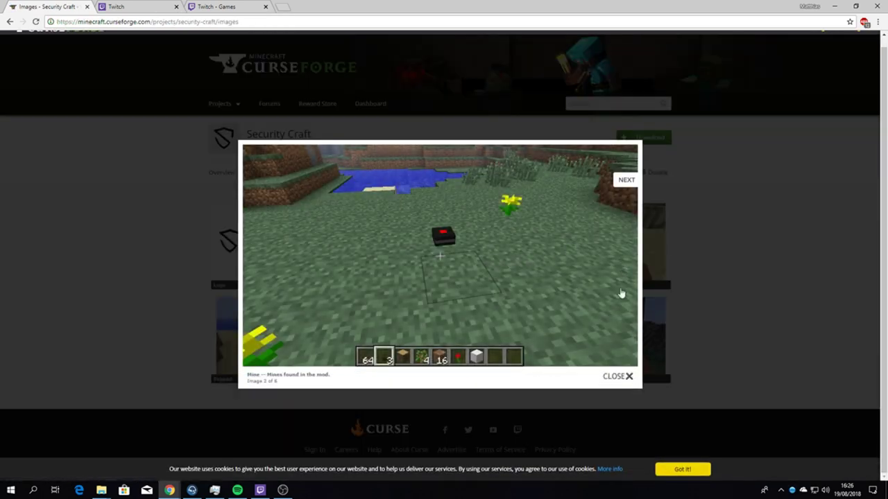
{"action": "left_click", "coordinate": [626, 181]}
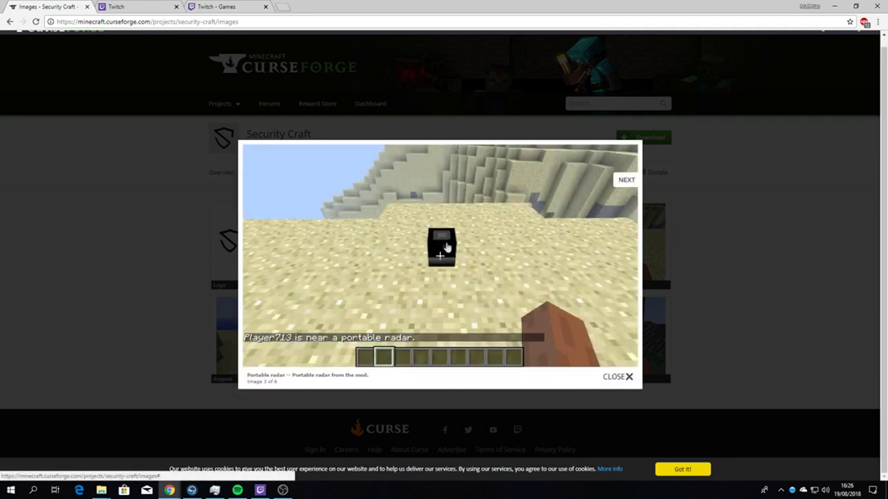
{"action": "left_click", "coordinate": [626, 181]}
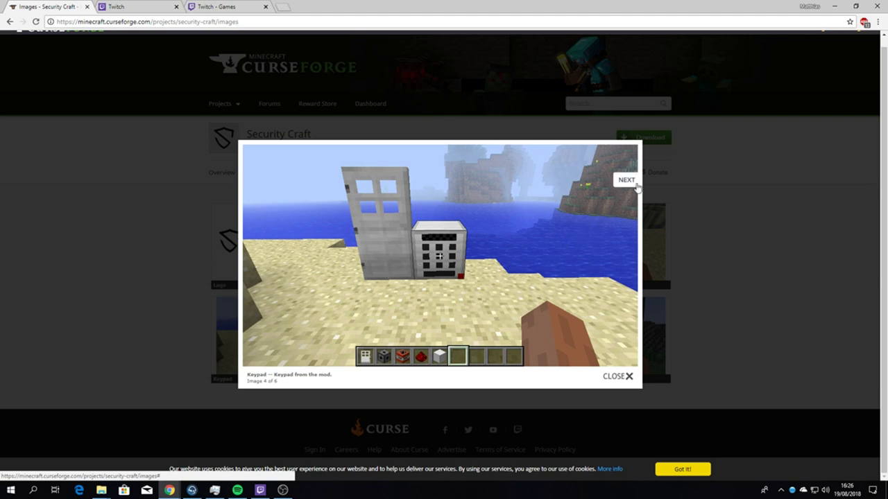
{"action": "left_click", "coordinate": [628, 181]}
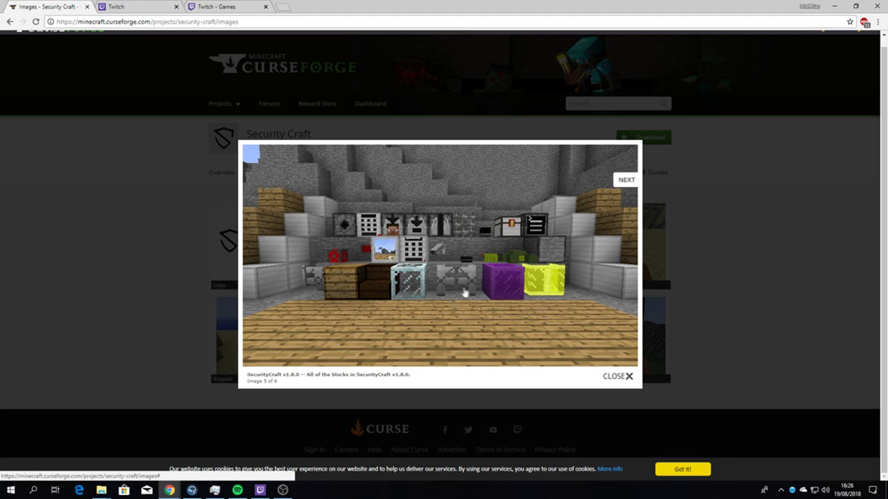
{"action": "left_click", "coordinate": [618, 217]}
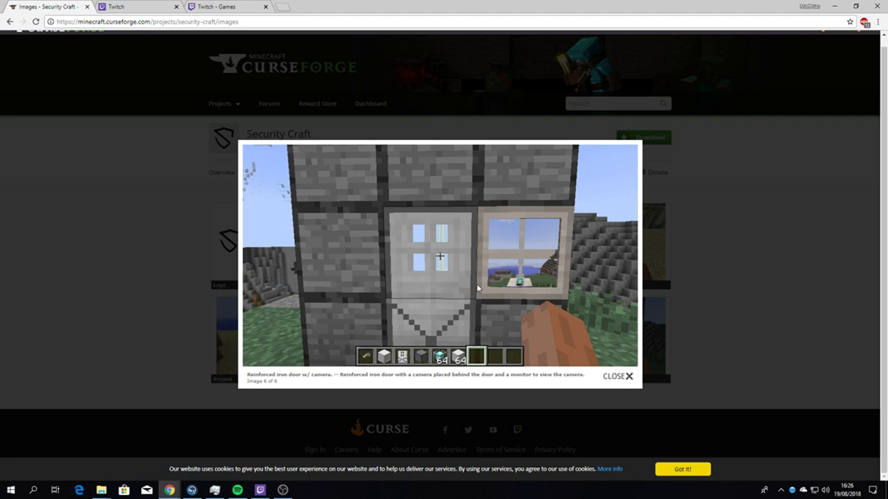
{"action": "left_click", "coordinate": [624, 203]}
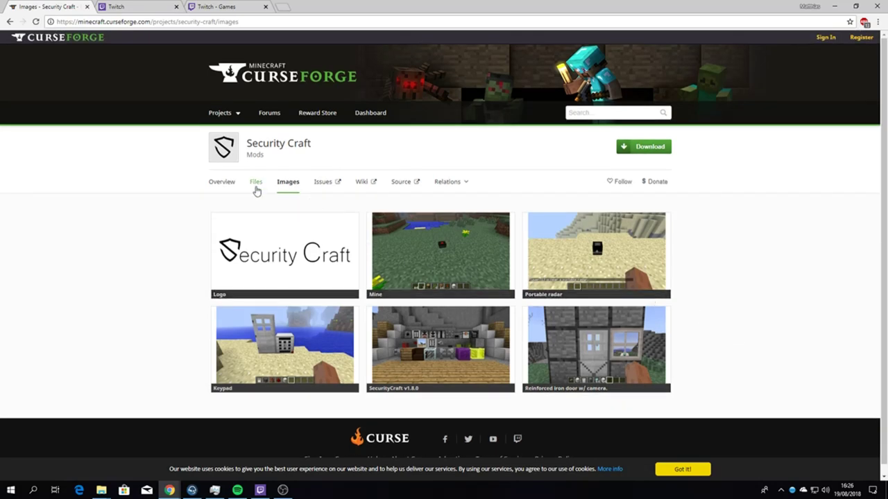
Download [1.7.10] SecurityCraft v1.8.6.1.jar from the Security Craft files and keep the file
{"action": "left_click", "coordinate": [257, 186]}
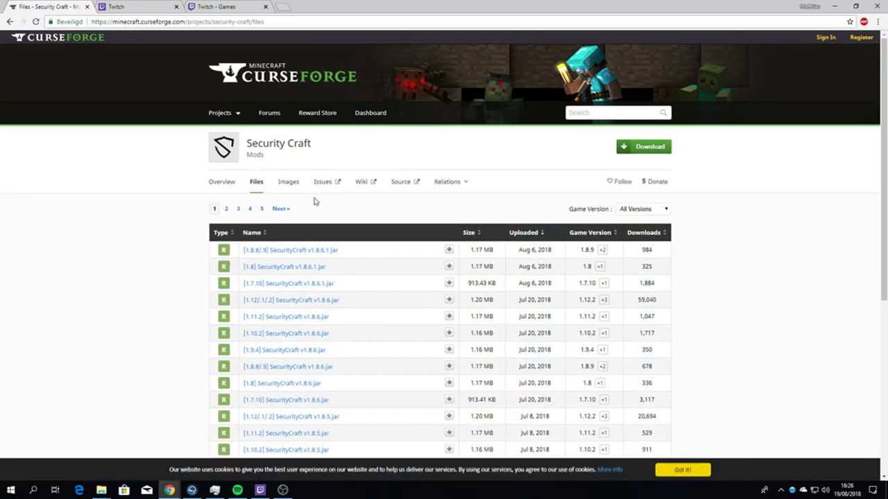
{"action": "left_click", "coordinate": [279, 286]}
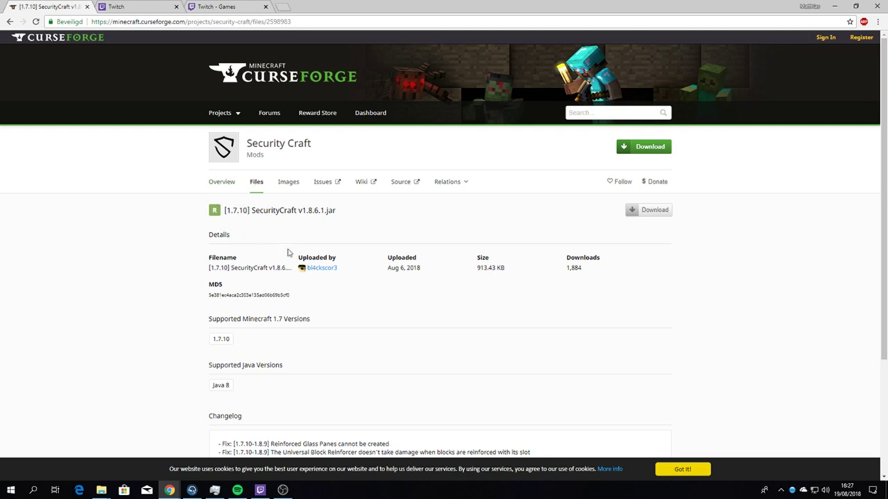
{"action": "left_click", "coordinate": [645, 211]}
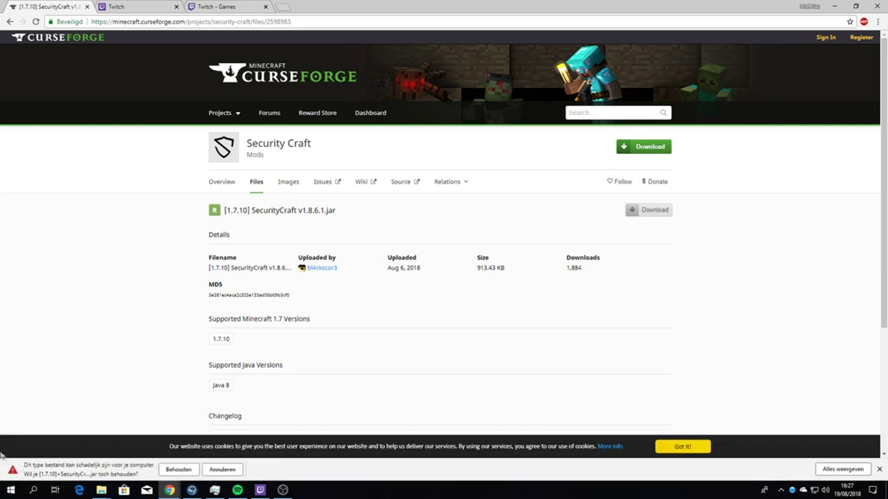
{"action": "left_click", "coordinate": [178, 470]}
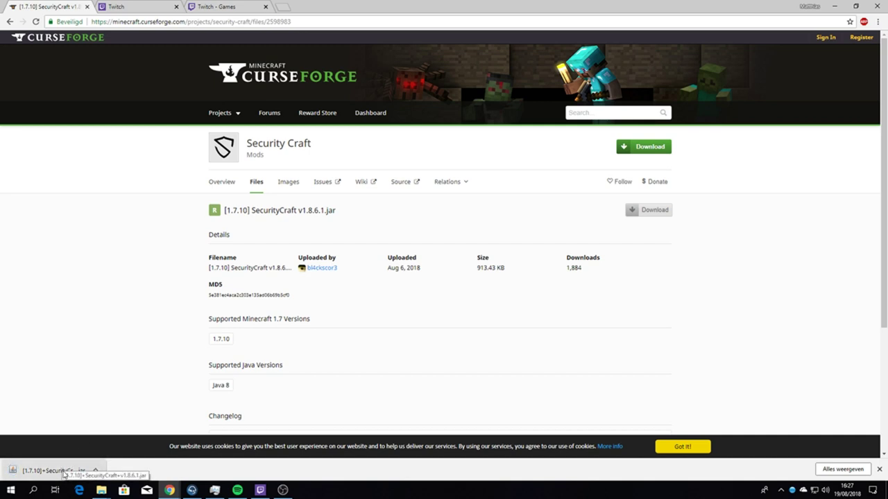
Copy the downloaded SecurityCraft jar into the Space Astronomy mods folder, replacing the existing file, and dismiss the browser's multiple-download request
{"action": "mouse_move", "coordinate": [101, 489]}
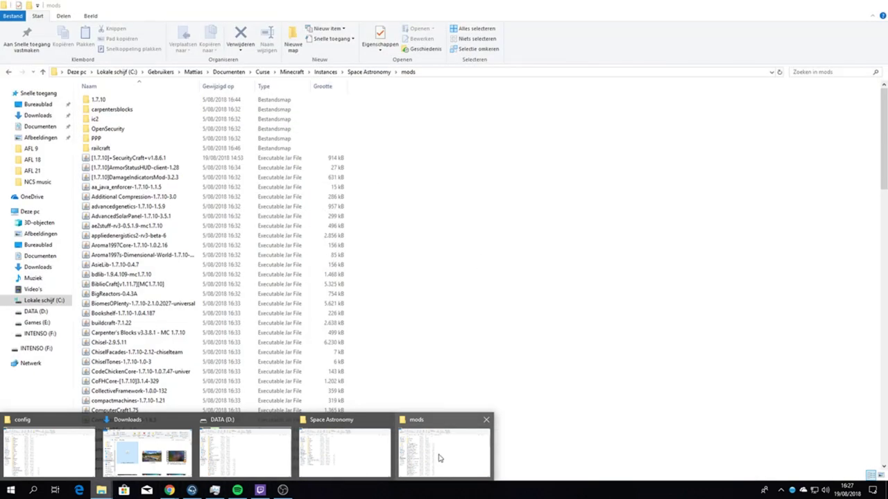
{"action": "left_click", "coordinate": [440, 458]}
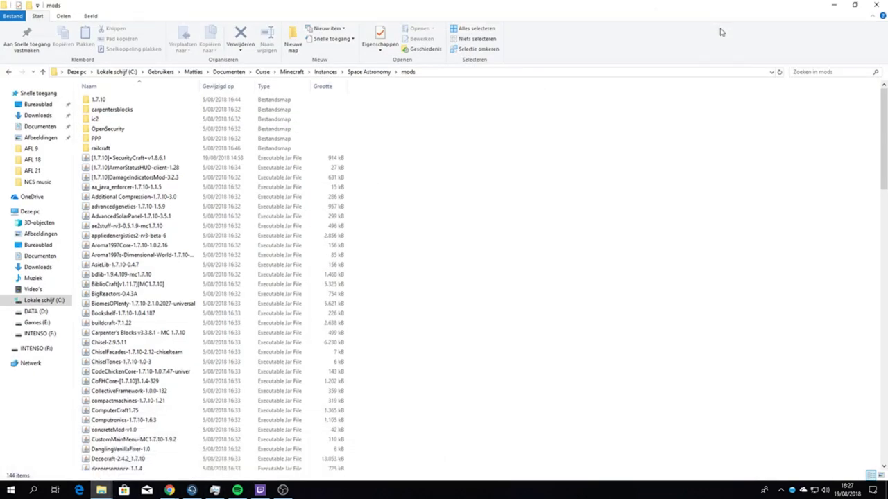
{"action": "left_click", "coordinate": [856, 5]}
{"action": "left_click_drag", "start_coordinate": [565, 101], "coordinate": [584, 66]}
{"action": "left_click_drag", "start_coordinate": [61, 459], "coordinate": [636, 206]}
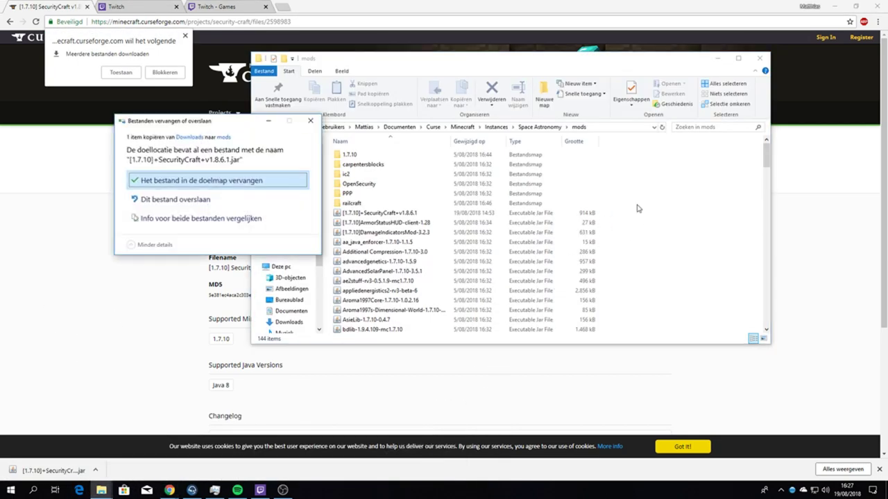
{"action": "left_click", "coordinate": [182, 180]}
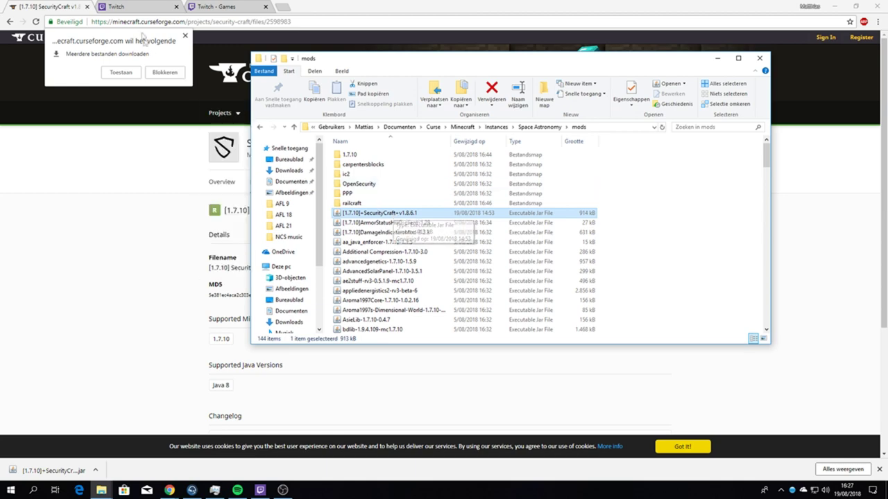
{"action": "left_click", "coordinate": [186, 35]}
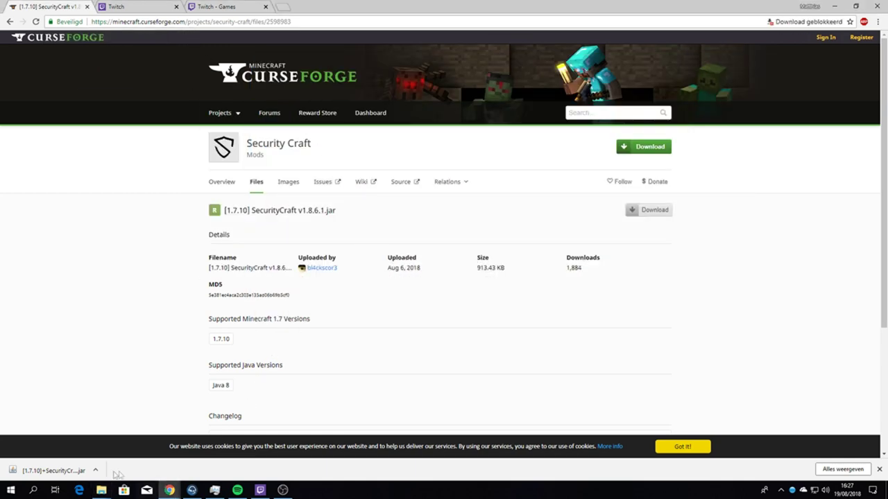
Bring the Space Astronomy mods folder back to the front and clear its file selection
{"action": "mouse_move", "coordinate": [101, 490]}
{"action": "left_click", "coordinate": [421, 441]}
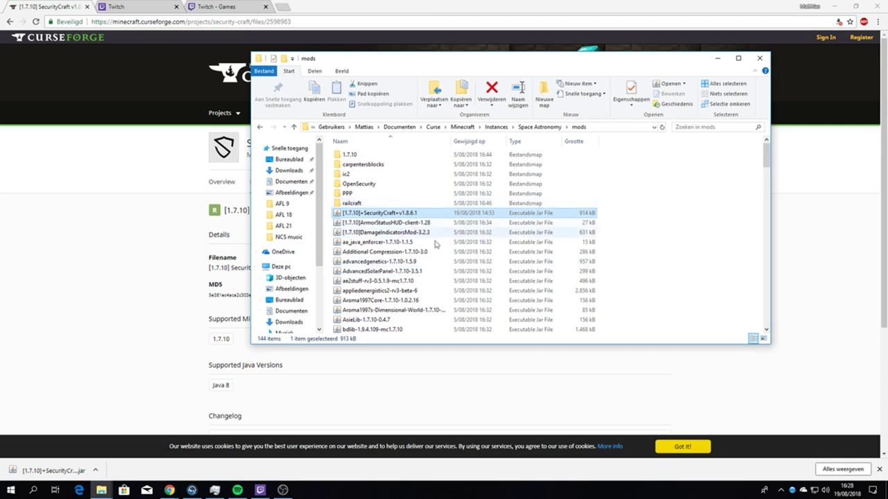
{"action": "left_click", "coordinate": [716, 235]}
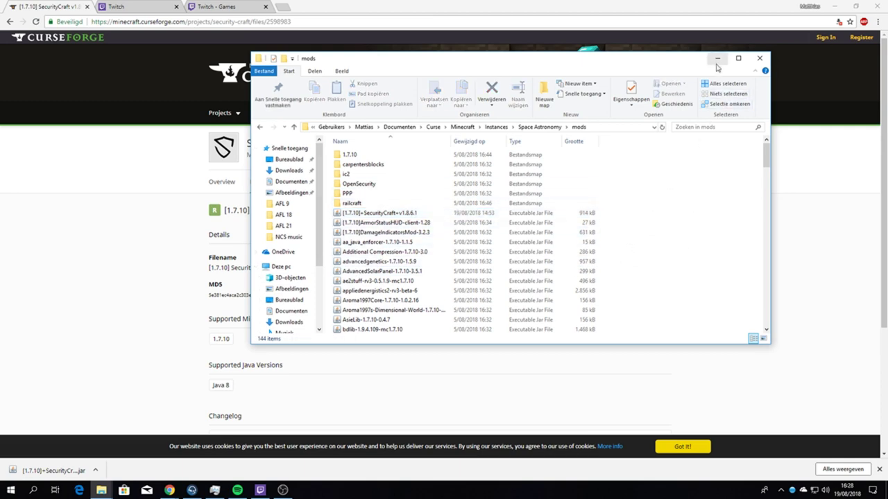
Open the Downloads folder and cut the [1.7.10]+SecurityCraft+v1.8.6.1 file
{"action": "left_click", "coordinate": [101, 490]}
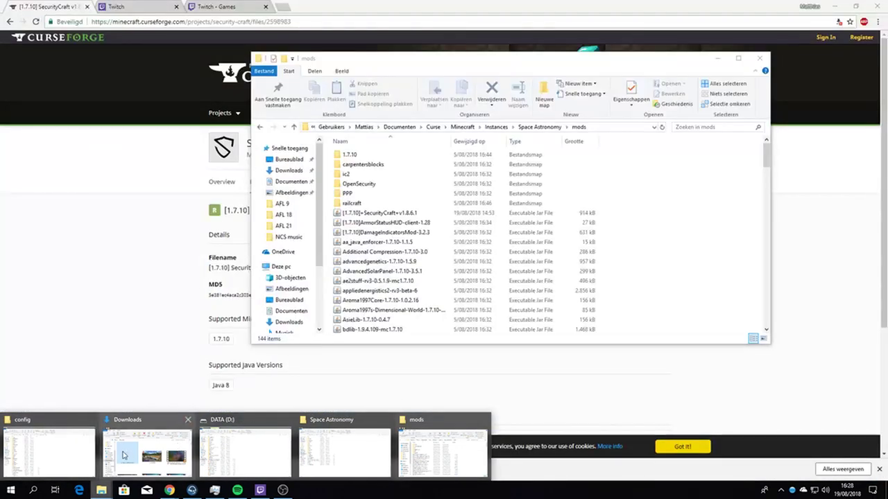
{"action": "left_click", "coordinate": [159, 447]}
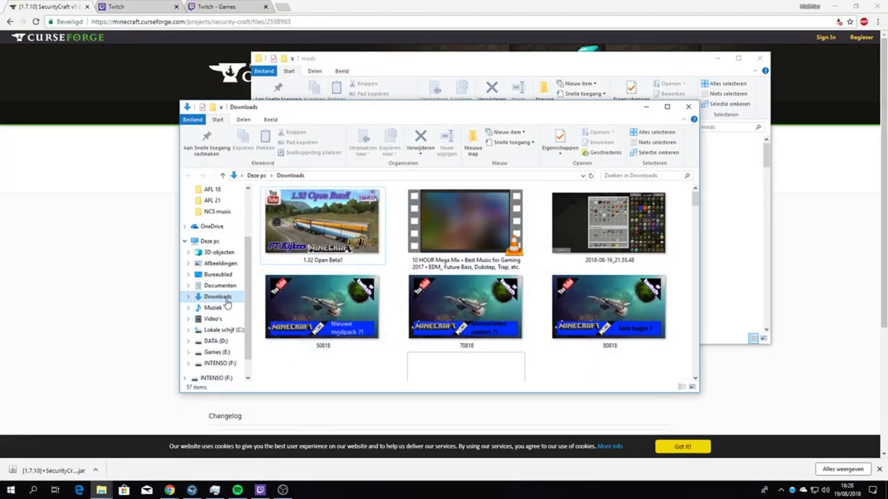
{"action": "left_click", "coordinate": [229, 299]}
{"action": "left_click", "coordinate": [342, 243]}
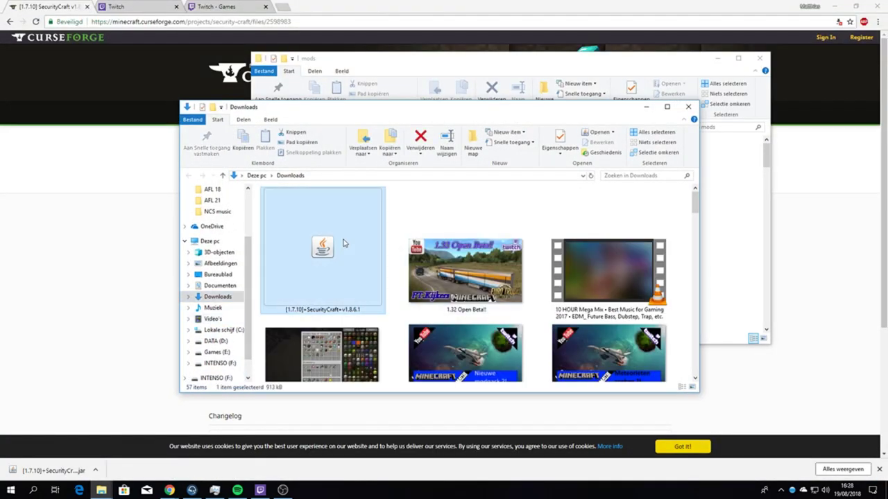
{"action": "right_click", "coordinate": [342, 247]}
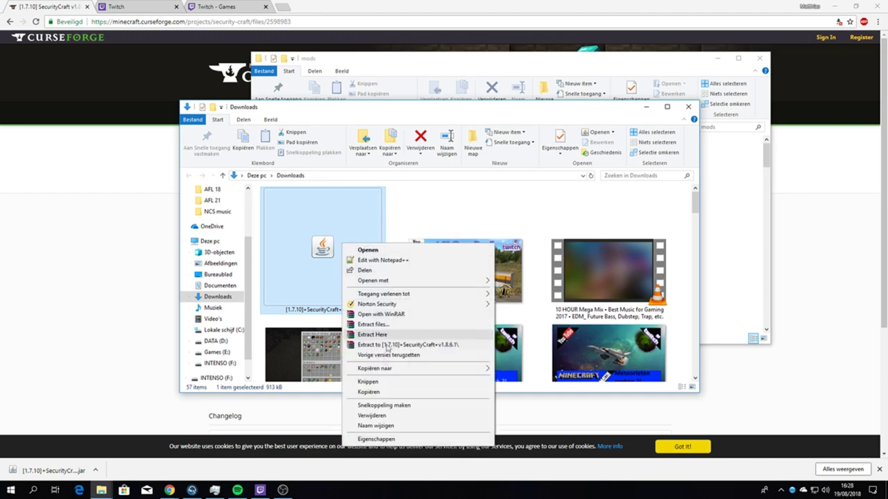
{"action": "left_click", "coordinate": [368, 383]}
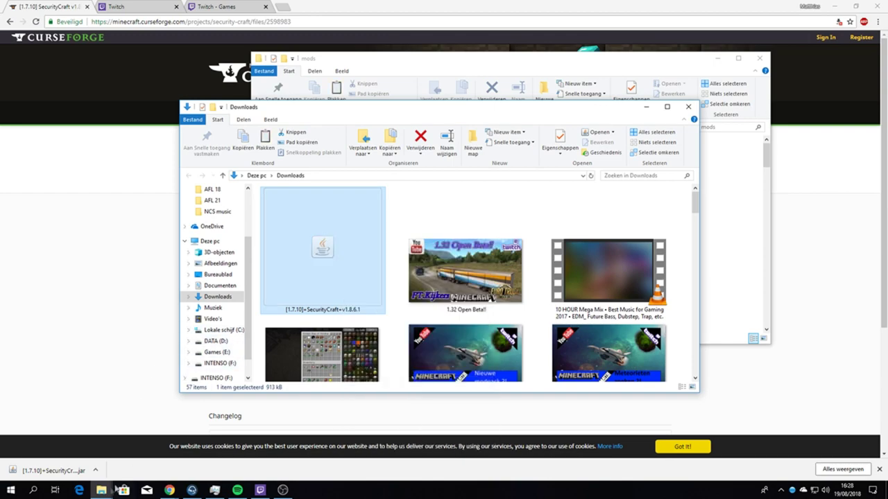
Paste the SecurityCraft file into the Space Astronomy mods folder, replacing the file already there
{"action": "mouse_move", "coordinate": [101, 490]}
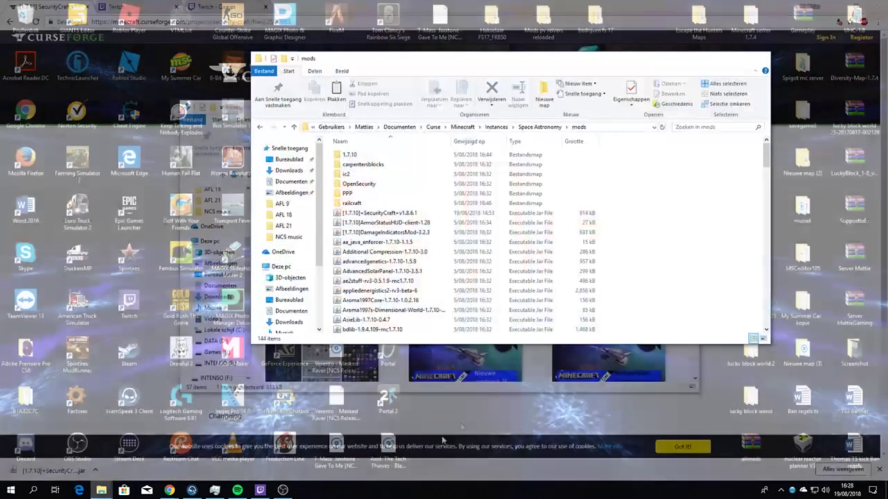
{"action": "left_click", "coordinate": [372, 460]}
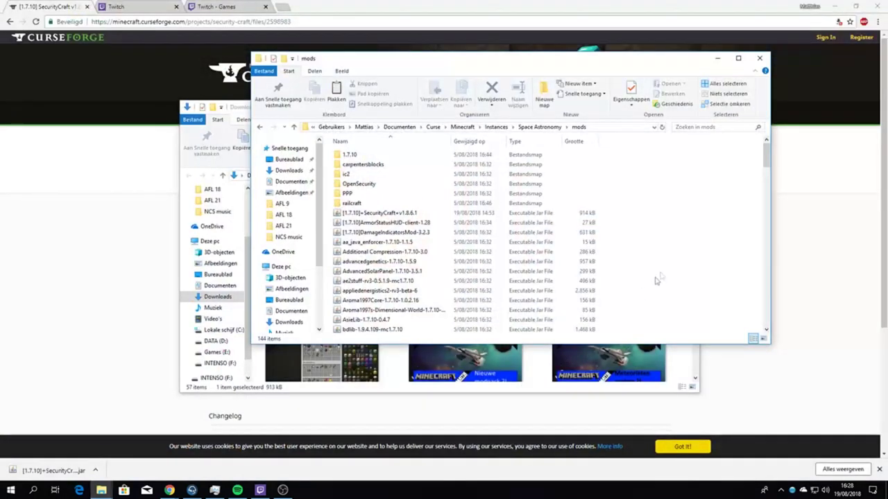
{"action": "right_click", "coordinate": [663, 271]}
{"action": "left_click", "coordinate": [695, 334]}
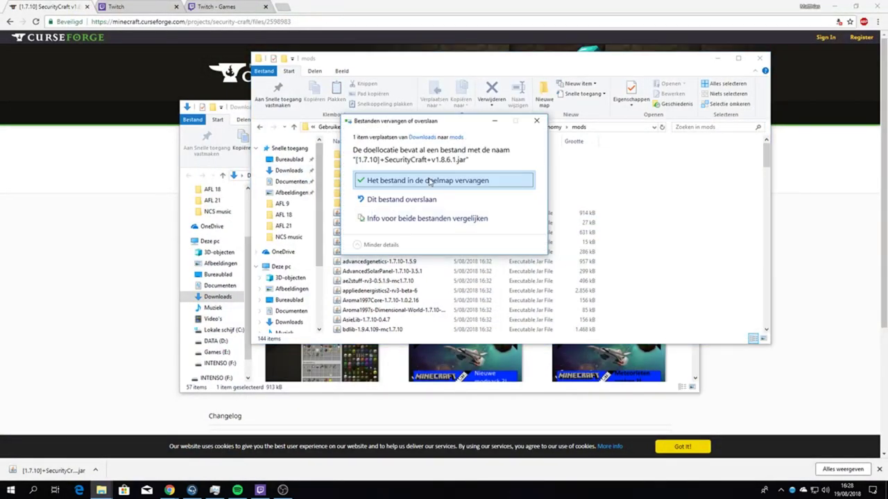
{"action": "left_click", "coordinate": [417, 179]}
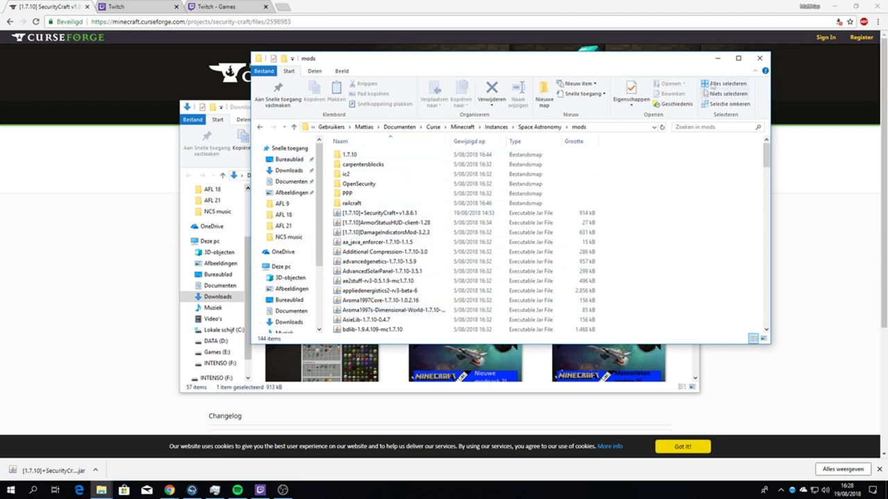
Minimize the mods folder, the Downloads folder and the browser to return to the Twitch app
{"action": "left_click", "coordinate": [717, 59]}
{"action": "left_click", "coordinate": [645, 107]}
{"action": "left_click", "coordinate": [837, 6]}
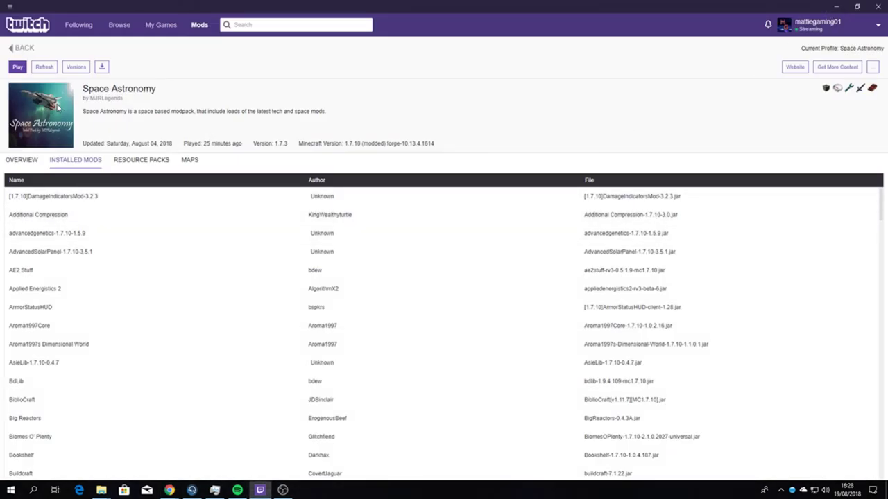
Look through the installed mods of Space Astronomy for the Security Craft entry
{"action": "scroll", "coordinate": [337, 317], "scroll_direction": "down", "scroll_amount": 4}
{"action": "scroll", "coordinate": [321, 323], "scroll_direction": "up", "scroll_amount": 4}
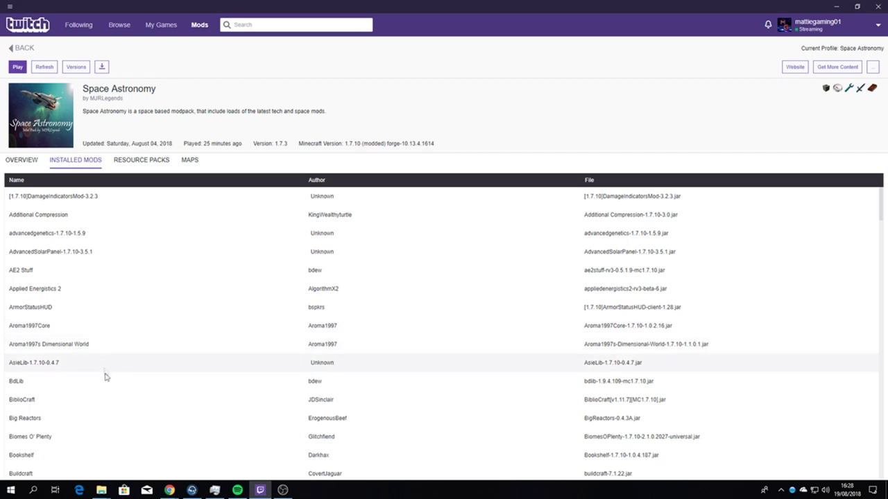
{"action": "scroll", "coordinate": [109, 378], "scroll_direction": "down", "scroll_amount": 4}
{"action": "scroll", "coordinate": [112, 380], "scroll_direction": "up", "scroll_amount": 4}
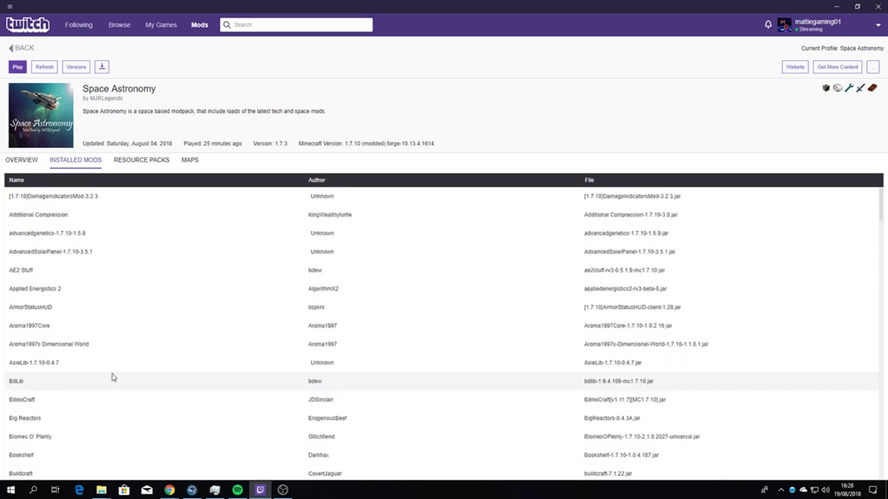
{"action": "scroll", "coordinate": [112, 378], "scroll_direction": "down", "scroll_amount": 20}
{"action": "scroll", "coordinate": [116, 367], "scroll_direction": "down", "scroll_amount": 3}
{"action": "scroll", "coordinate": [116, 366], "scroll_direction": "up", "scroll_amount": 3}
{"action": "scroll", "coordinate": [116, 366], "scroll_direction": "up", "scroll_amount": 1}
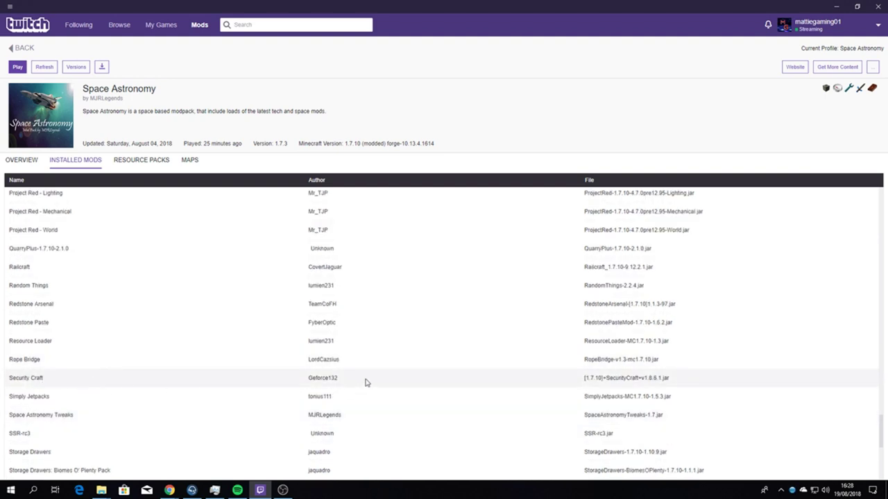
{"action": "scroll", "coordinate": [289, 387], "scroll_direction": "up", "scroll_amount": 20}
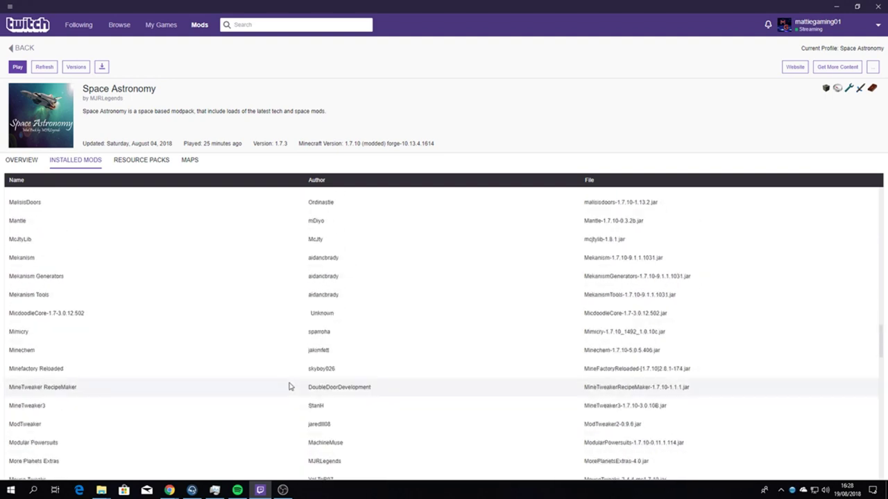
Launch the Space Astronomy modpack, minimize the Twitch and Space Astronomy folder windows, and maximize the Minecraft window
{"action": "left_click", "coordinate": [17, 66]}
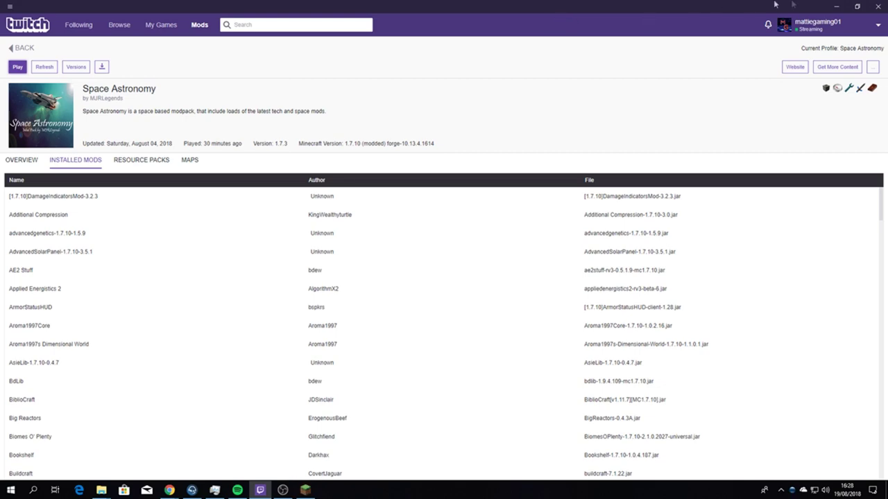
{"action": "left_click", "coordinate": [836, 7]}
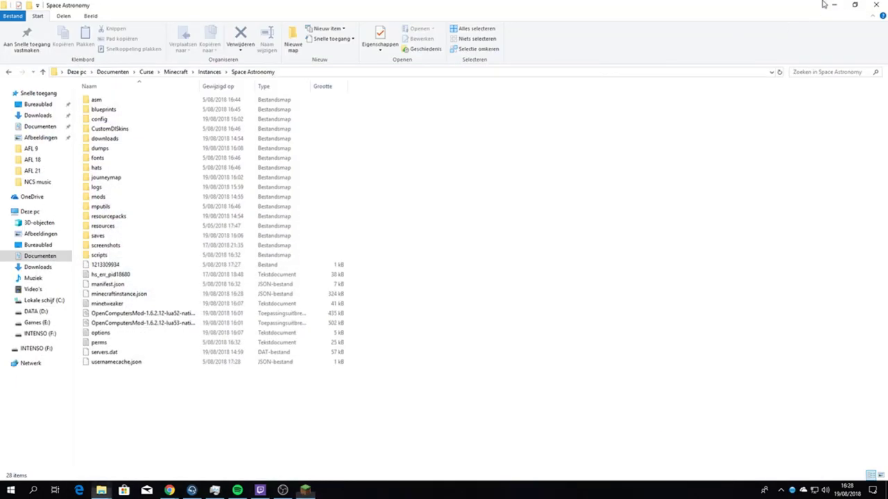
{"action": "left_click", "coordinate": [835, 5]}
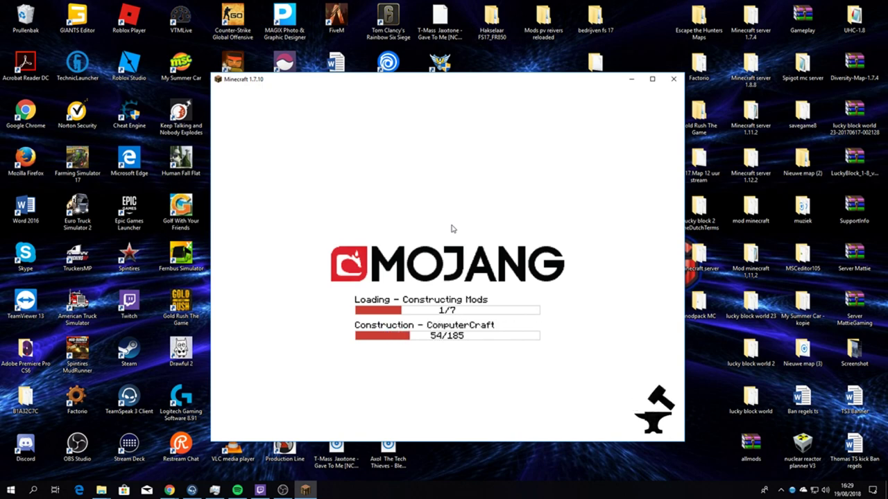
{"action": "left_click", "coordinate": [651, 79]}
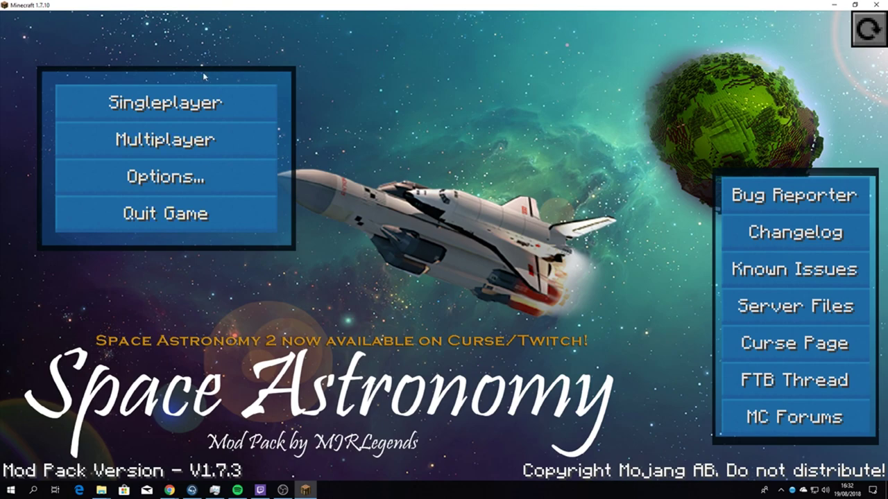
Review the key bindings in the game's Controls options and return to the Options screen
{"action": "left_click", "coordinate": [212, 182]}
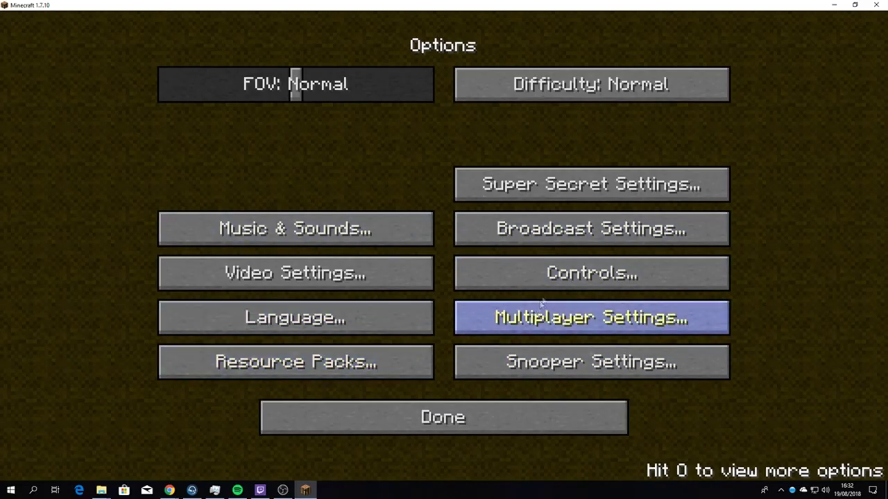
{"action": "left_click", "coordinate": [538, 271]}
{"action": "left_click_drag", "start_coordinate": [705, 177], "coordinate": [742, 160]}
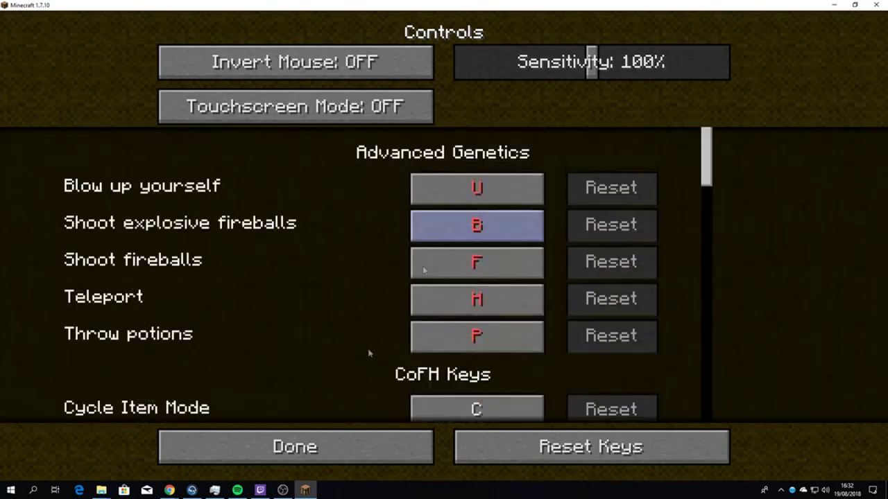
{"action": "left_click", "coordinate": [378, 435]}
Review the video settings, cycle Particles through its values back to All, and return to the title screen
{"action": "left_click", "coordinate": [304, 289]}
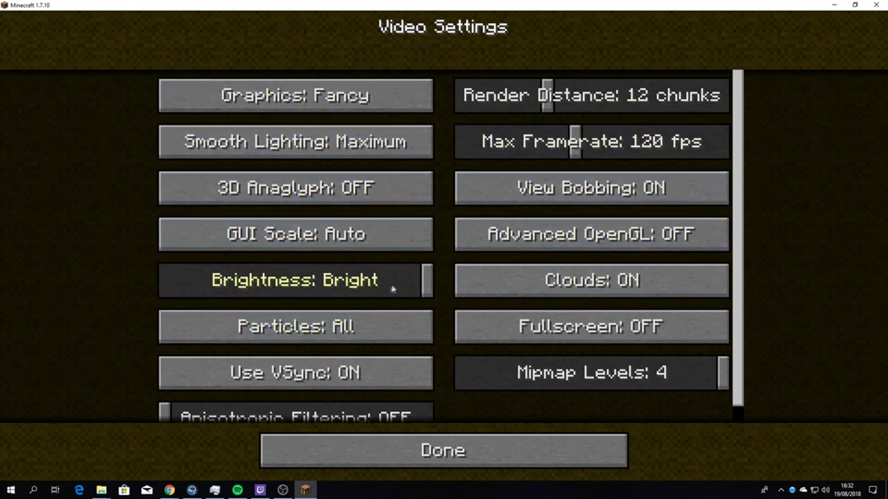
{"action": "mouse_move", "coordinate": [575, 143]}
{"action": "left_mouse_down"}
{"action": "mouse_move", "coordinate": [457, 143]}
{"action": "mouse_move", "coordinate": [576, 154]}
{"action": "left_mouse_up"}
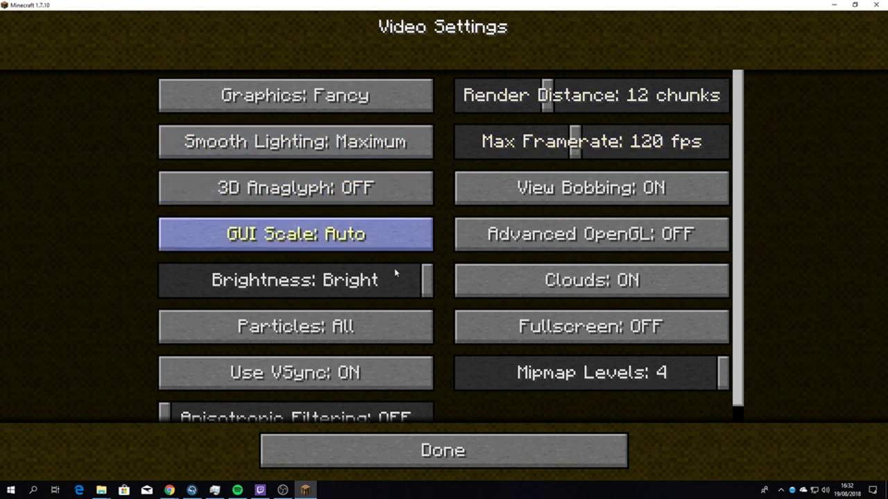
{"action": "scroll", "coordinate": [450, 298], "scroll_direction": "down", "scroll_amount": 1}
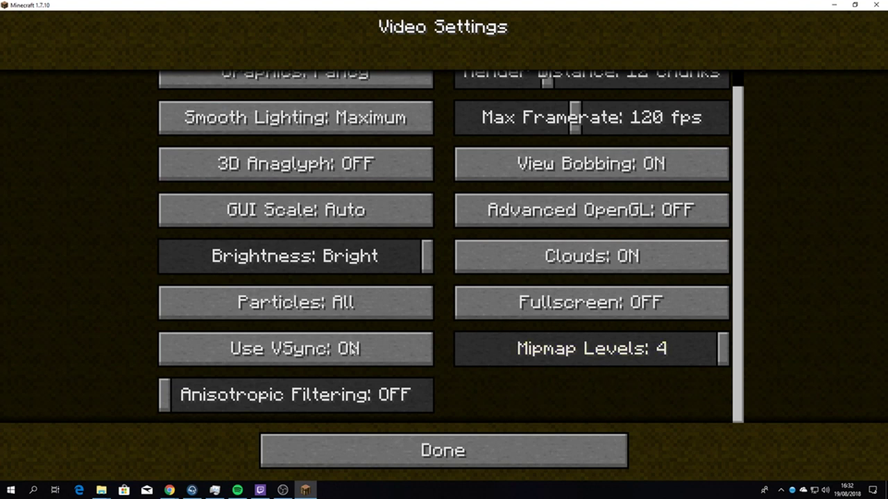
{"action": "left_click", "coordinate": [354, 305]}
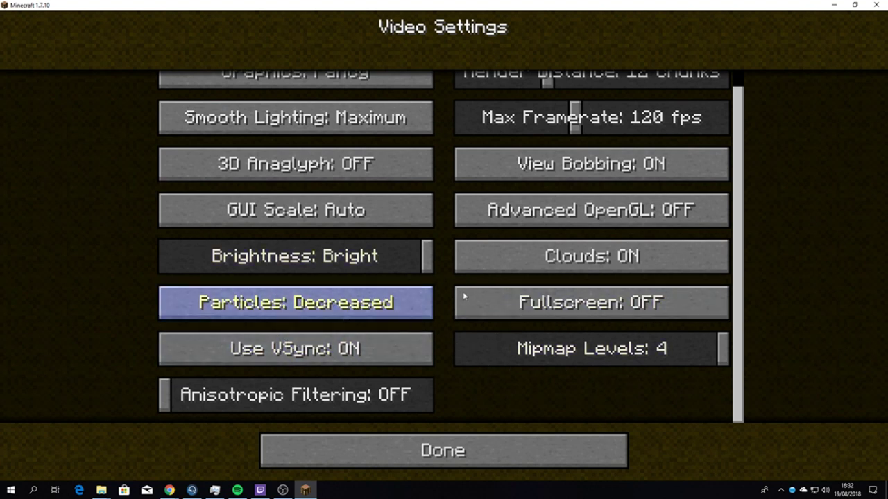
{"action": "left_click", "coordinate": [374, 312]}
{"action": "left_click", "coordinate": [391, 311]}
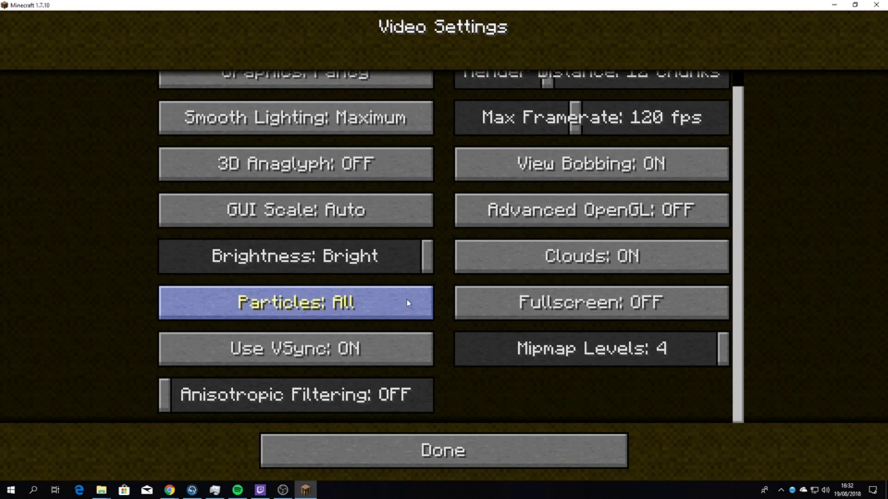
{"action": "left_click", "coordinate": [465, 445]}
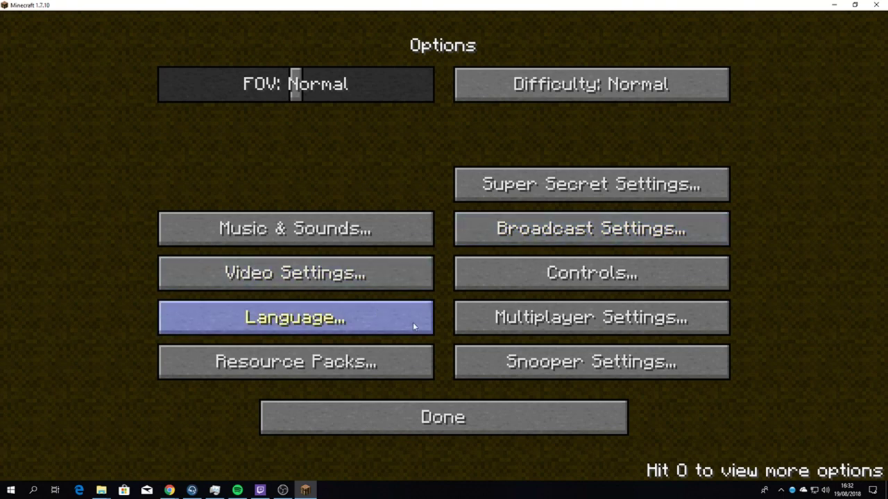
{"action": "left_click", "coordinate": [475, 415]}
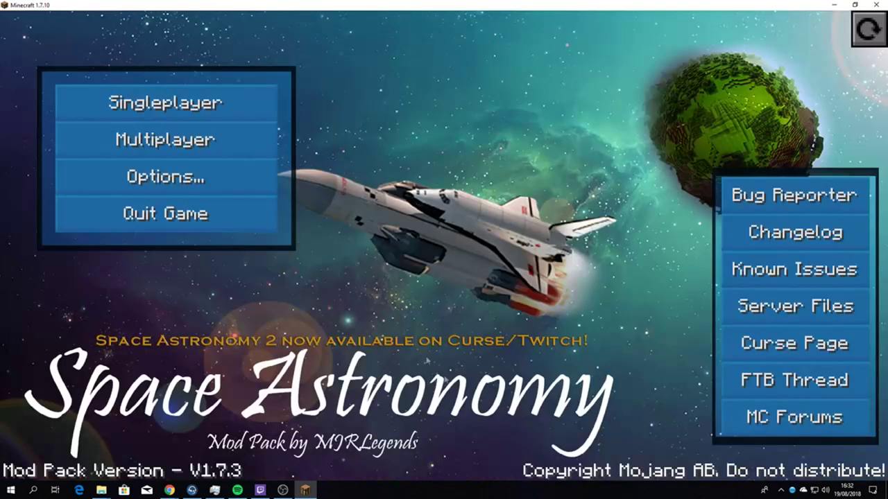
View the singleplayer world list and the Options screen, returning to the title screen
{"action": "left_click", "coordinate": [206, 111]}
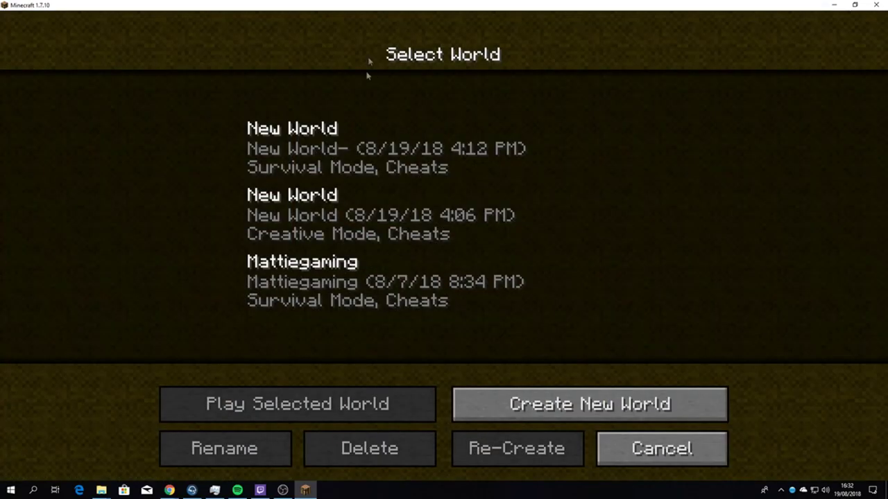
{"action": "left_click", "coordinate": [662, 448]}
{"action": "left_click", "coordinate": [188, 186]}
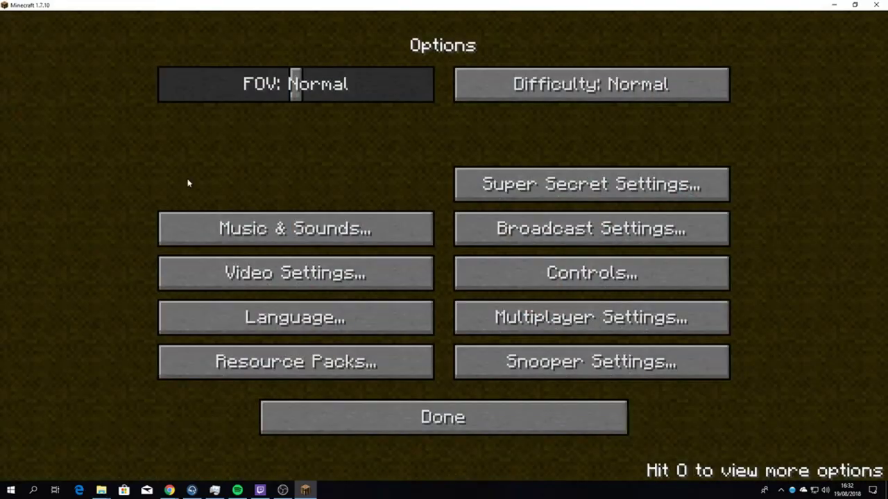
{"action": "left_click", "coordinate": [347, 416]}
Browse the multiplayer server list and select FrozenSoul Server 1 IP
{"action": "left_click", "coordinate": [198, 139]}
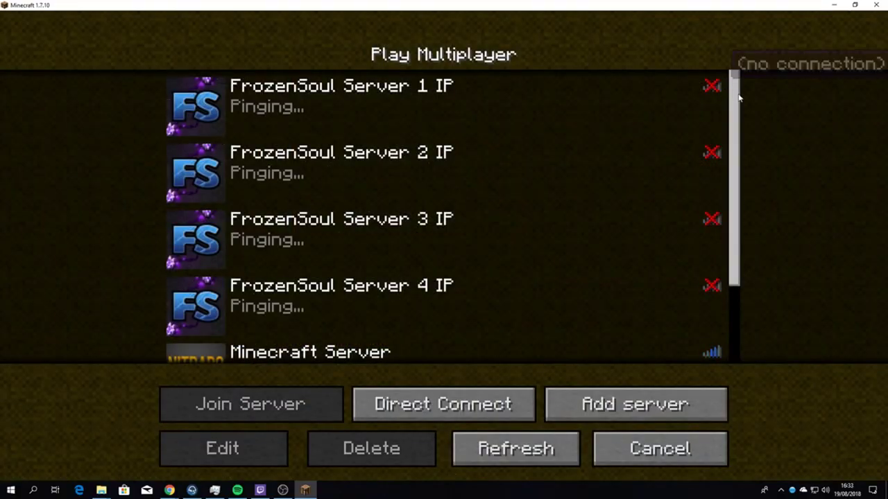
{"action": "scroll", "coordinate": [734, 144], "scroll_direction": "down", "scroll_amount": 2}
{"action": "left_click_drag", "start_coordinate": [734, 145], "coordinate": [733, 68]}
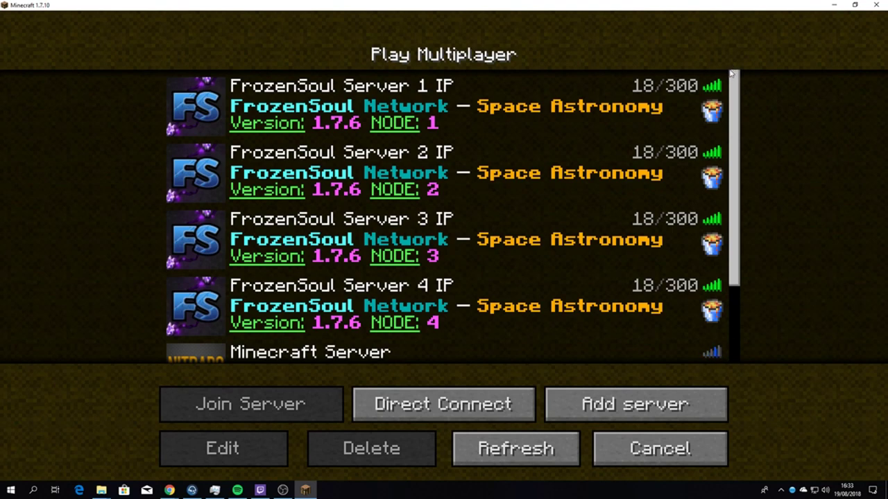
{"action": "mouse_move", "coordinate": [732, 73]}
{"action": "left_mouse_down"}
{"action": "mouse_move", "coordinate": [728, 82]}
{"action": "mouse_move", "coordinate": [728, 70]}
{"action": "left_mouse_up"}
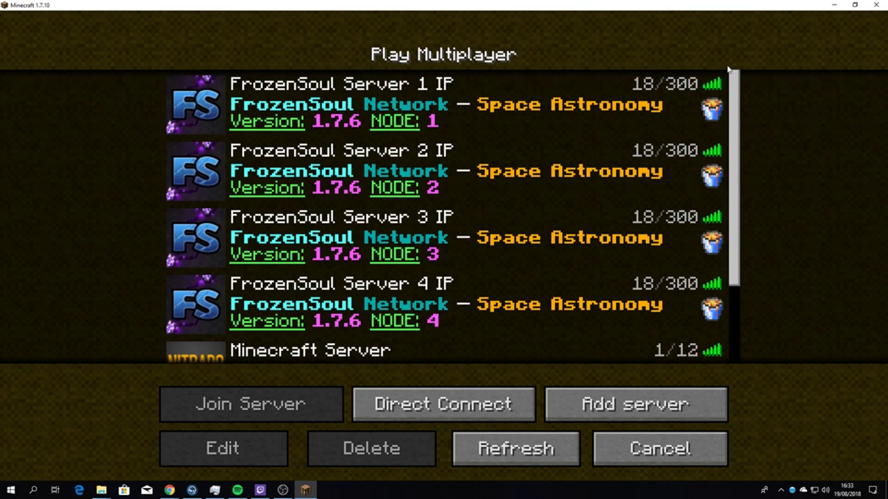
{"action": "double_click", "coordinate": [446, 118]}
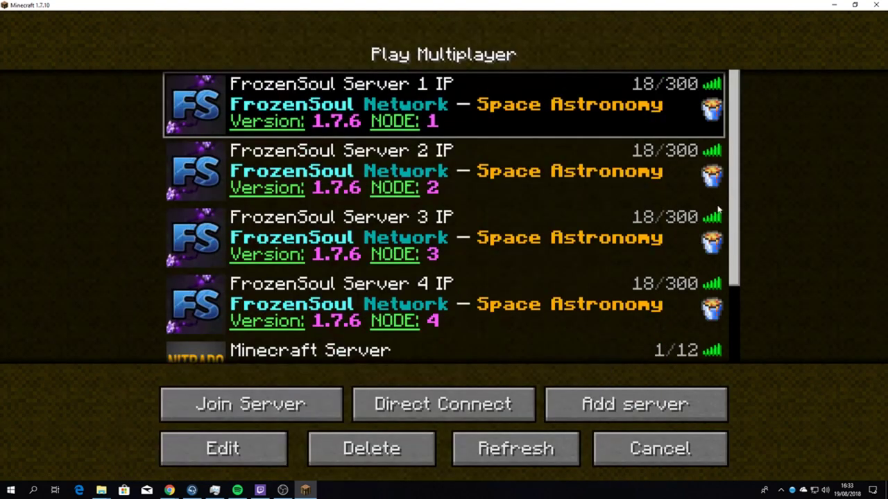
Join the nitrado.net Minecraft Server at the end of the multiplayer list
{"action": "scroll", "coordinate": [485, 264], "scroll_direction": "down", "scroll_amount": 3}
{"action": "left_click", "coordinate": [326, 273]}
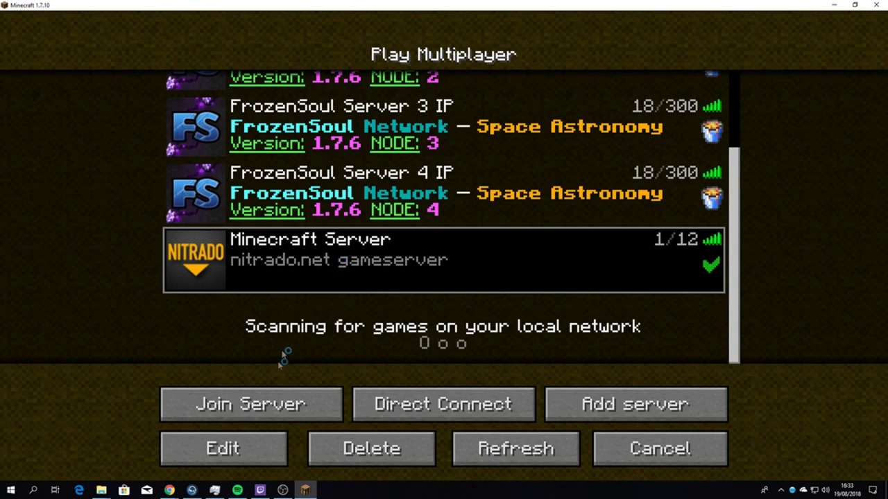
{"action": "left_click", "coordinate": [289, 402]}
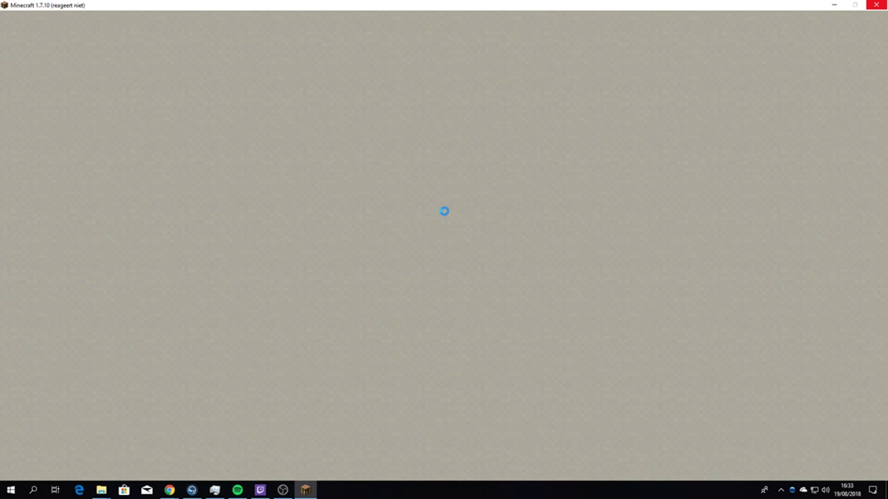
Disconnect from the multiplayer server and switch back to the Twitch app
{"action": "key", "text": "Escape"}
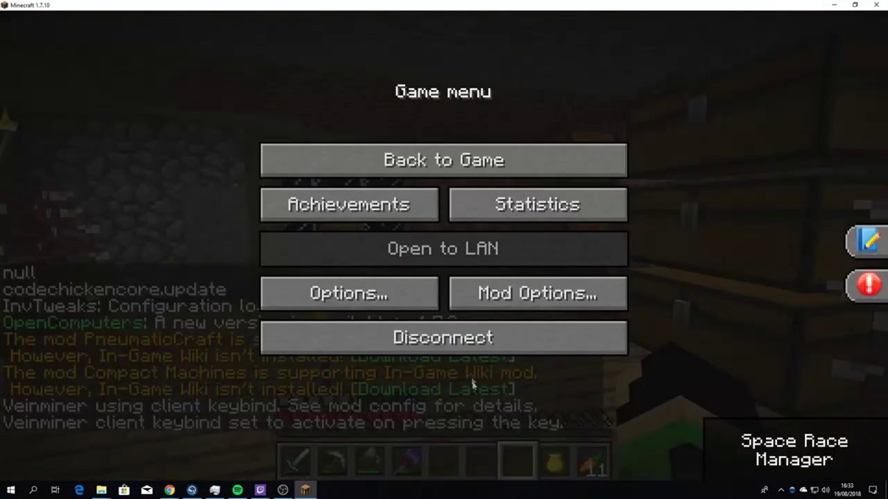
{"action": "left_click", "coordinate": [462, 351]}
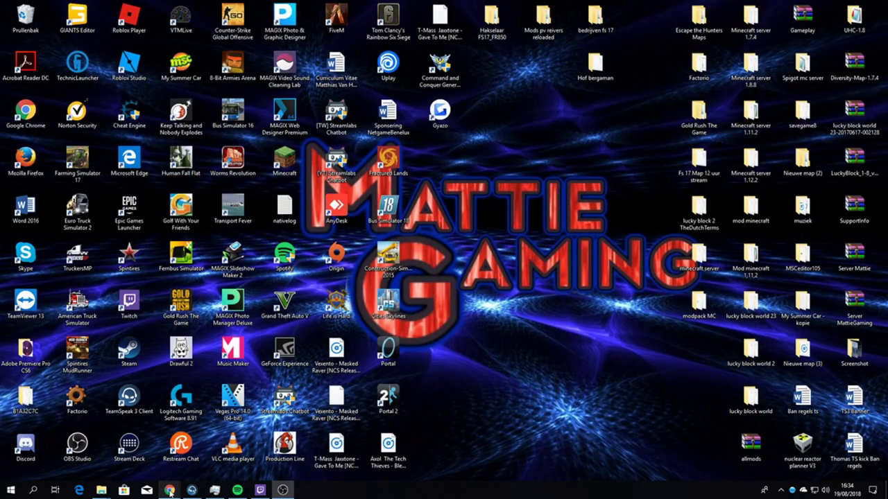
{"action": "left_click", "coordinate": [261, 490]}
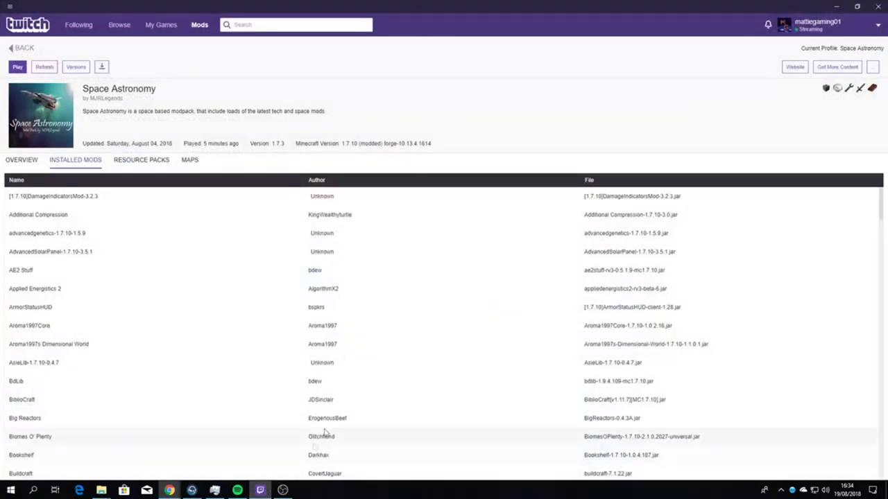